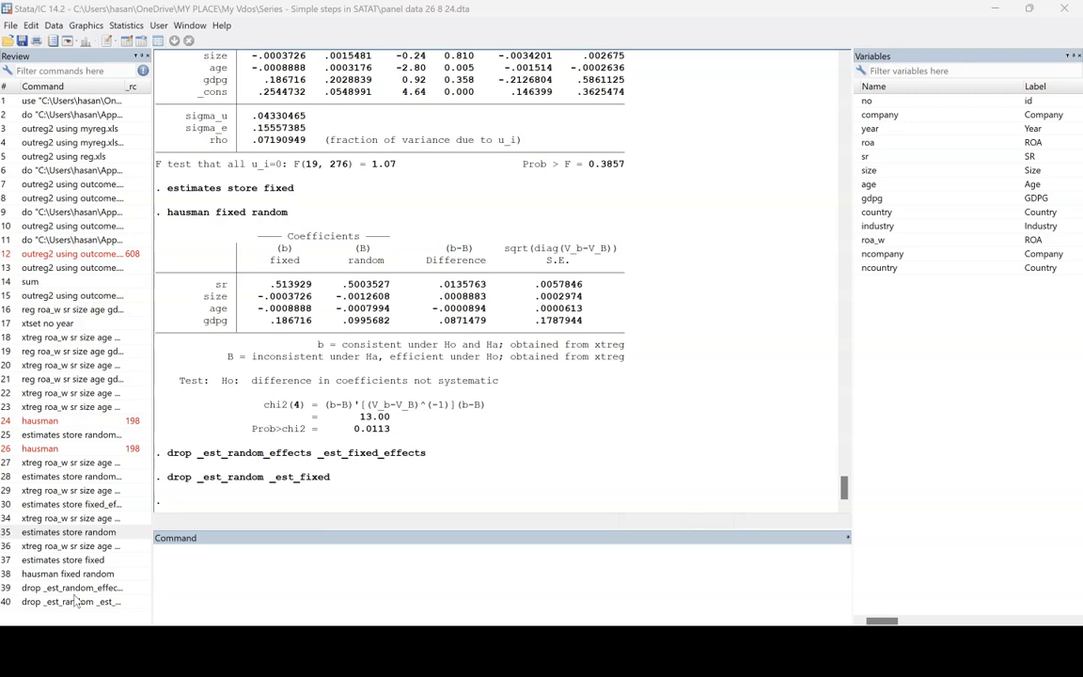
- Declare the dataset as panel data using xtset, with no as the panel variable and year as the time variable, and check the settings
click(278, 572)
click(222, 578)
text(xtset)
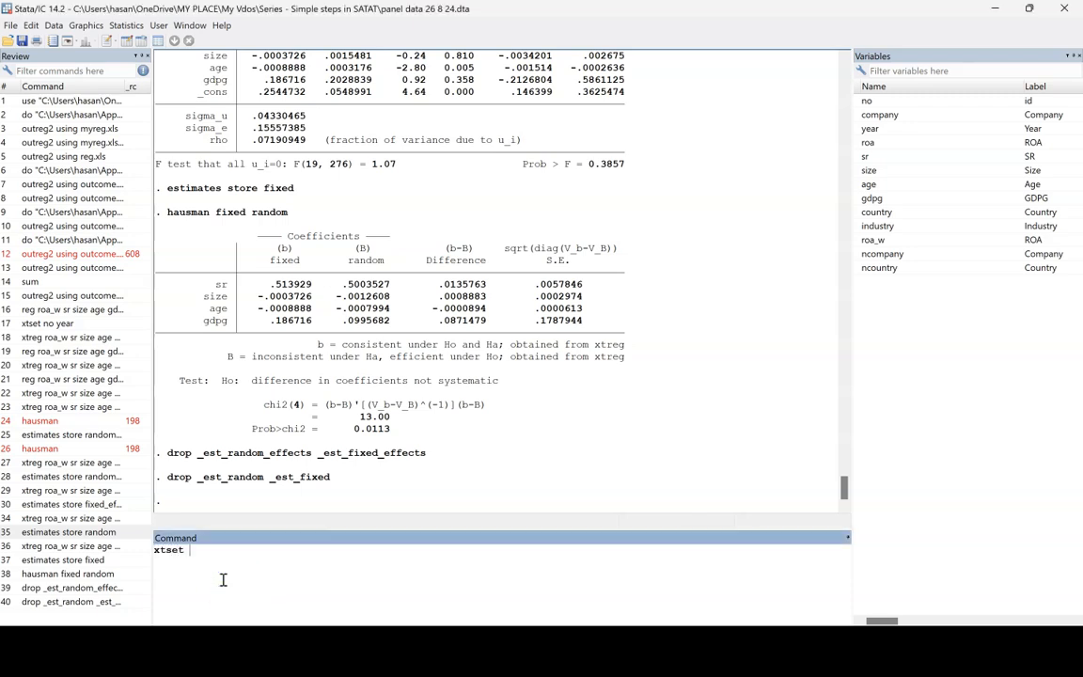
click(343, 594)
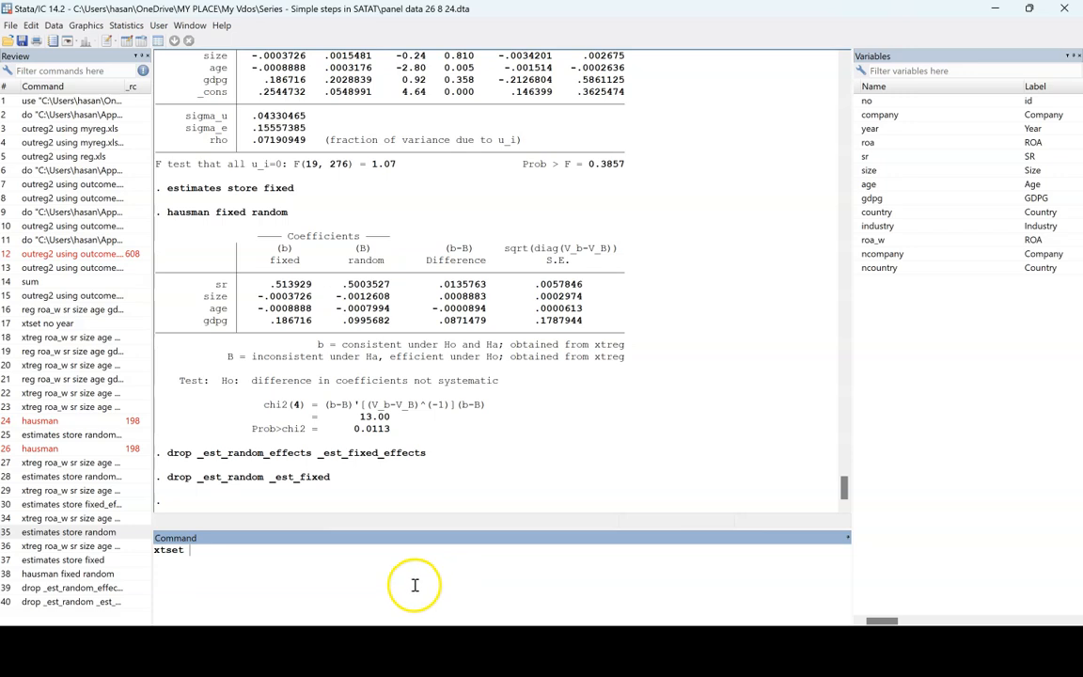
text(no)
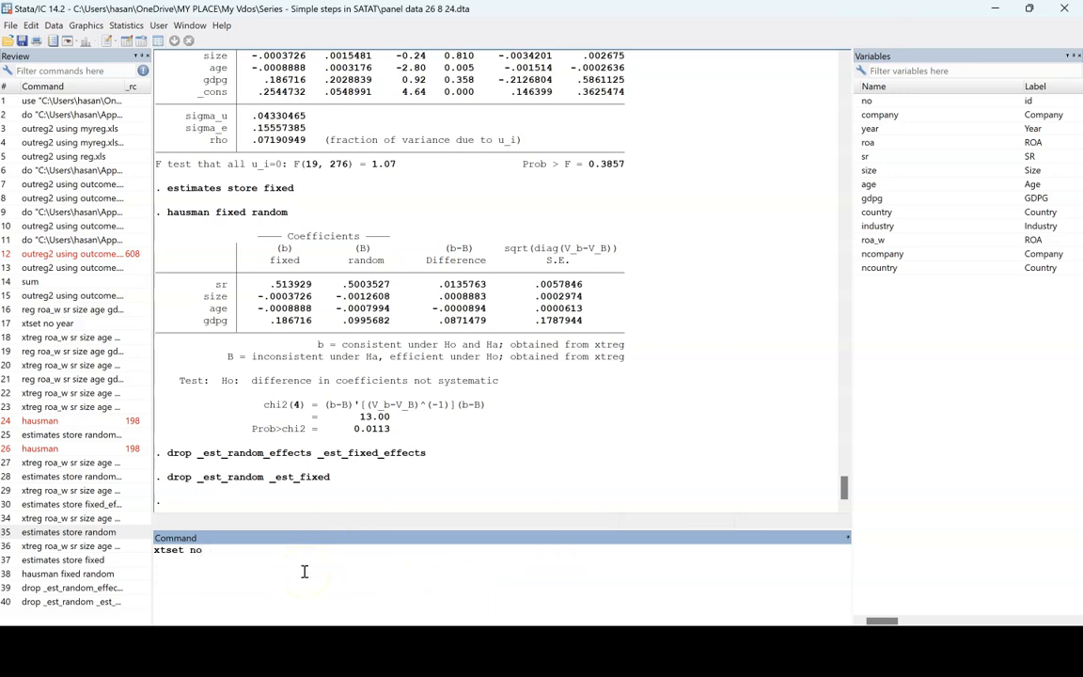
text( year)
key(Return)
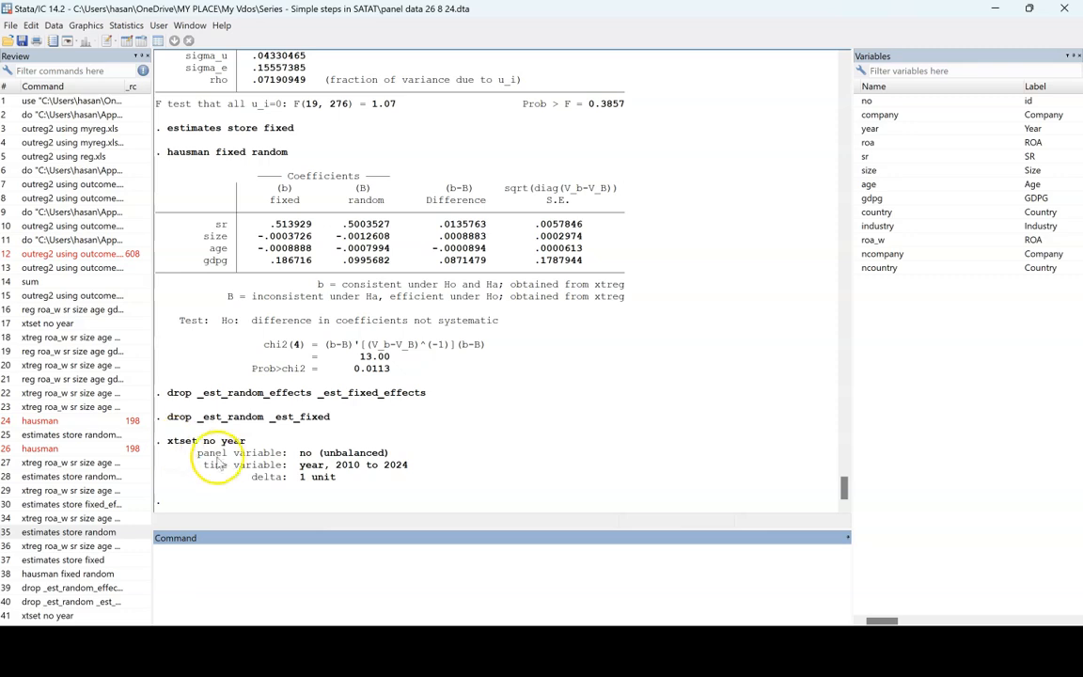
drag(197, 453, 389, 454)
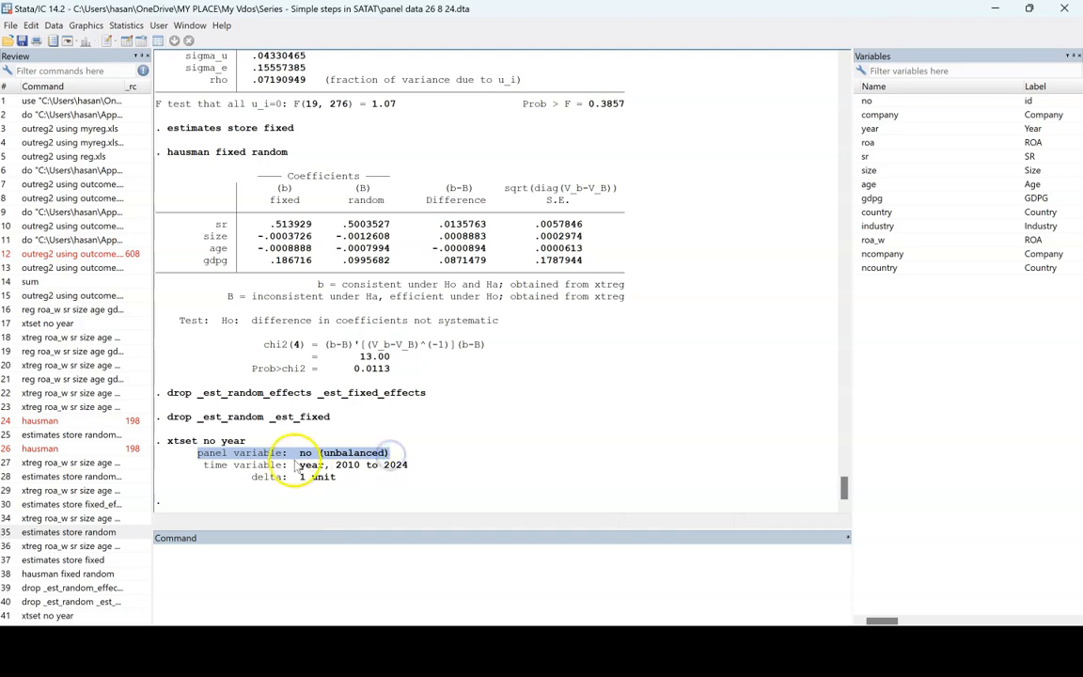
drag(203, 464, 409, 470)
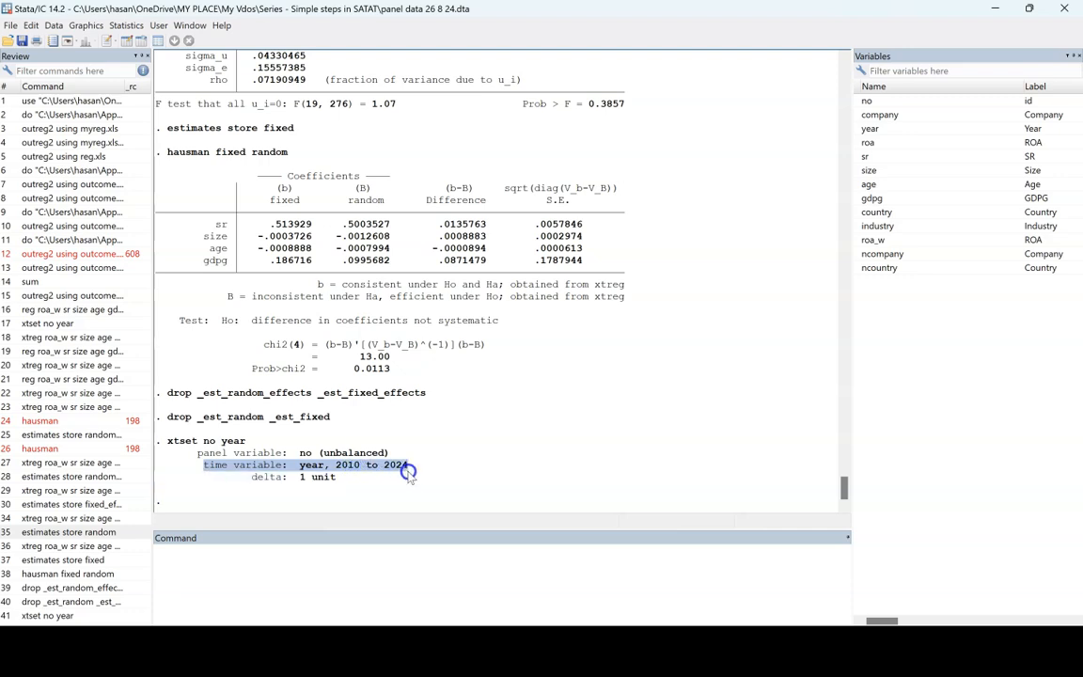
click(345, 458)
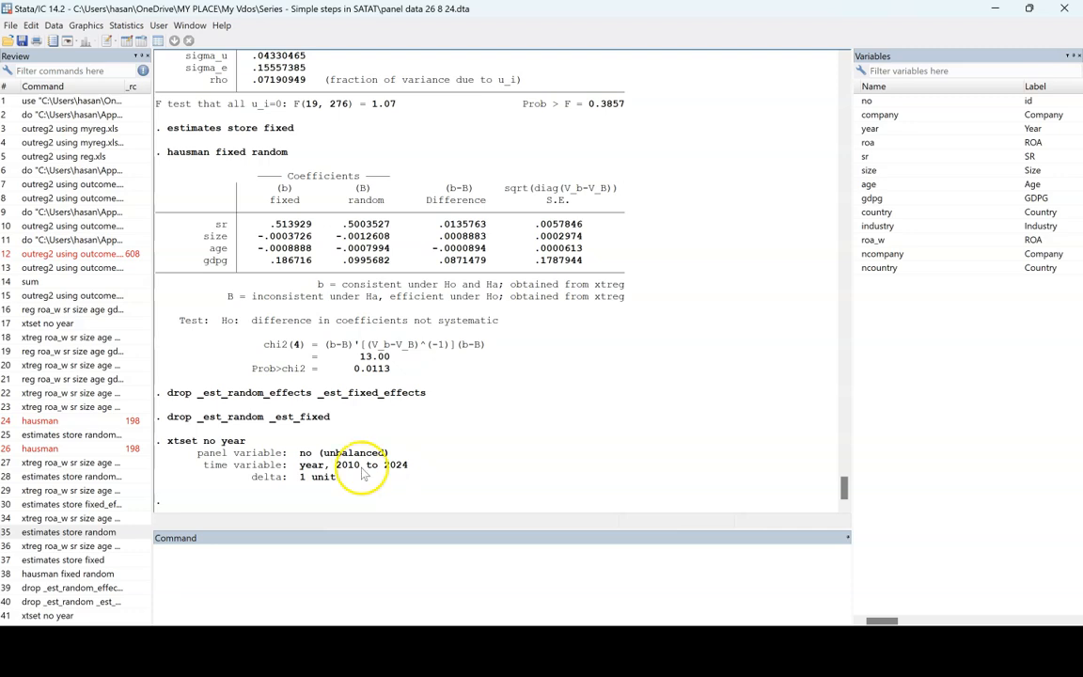
- Begin an xtreg panel regression command with roa_w as the dependent variable
click(259, 603)
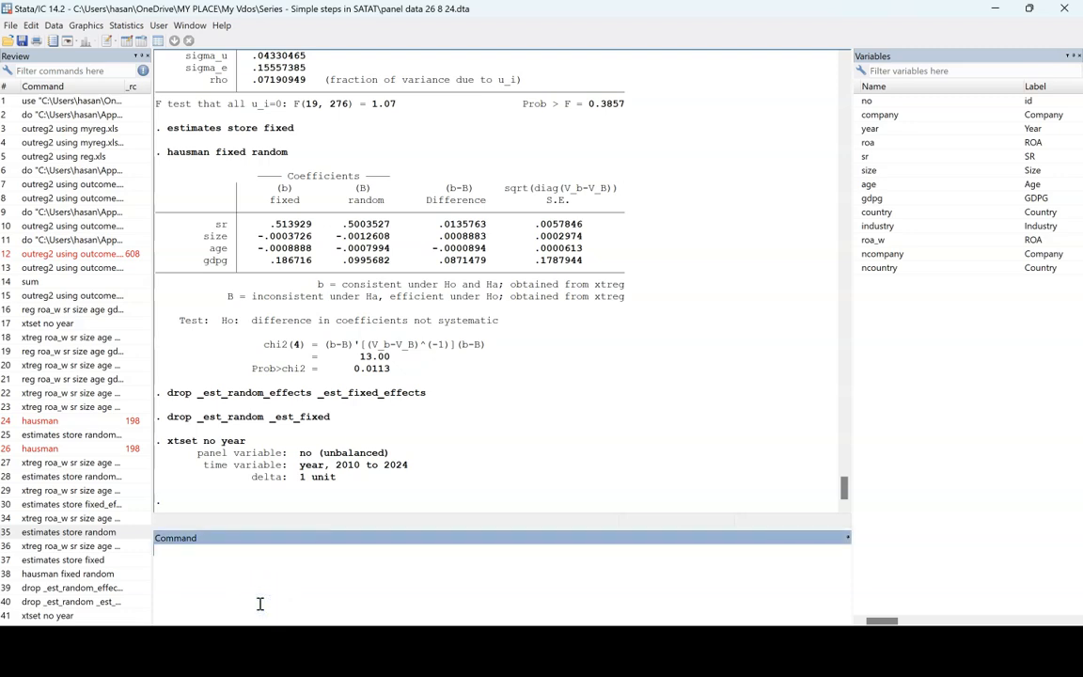
text(xtreg)
click(871, 143)
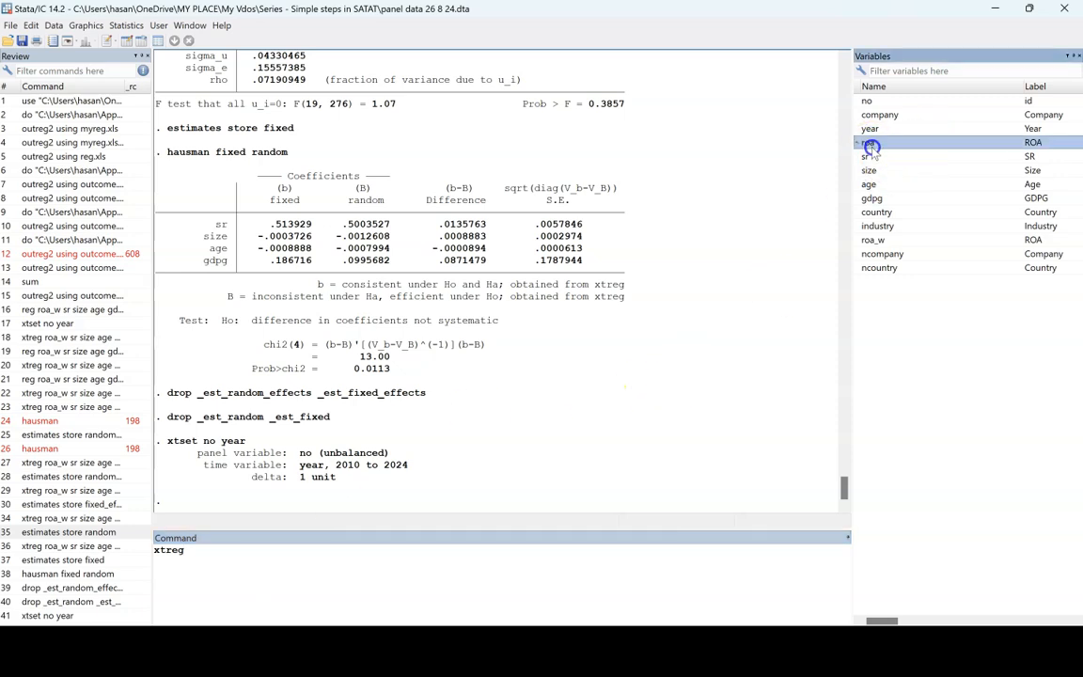
click(885, 240)
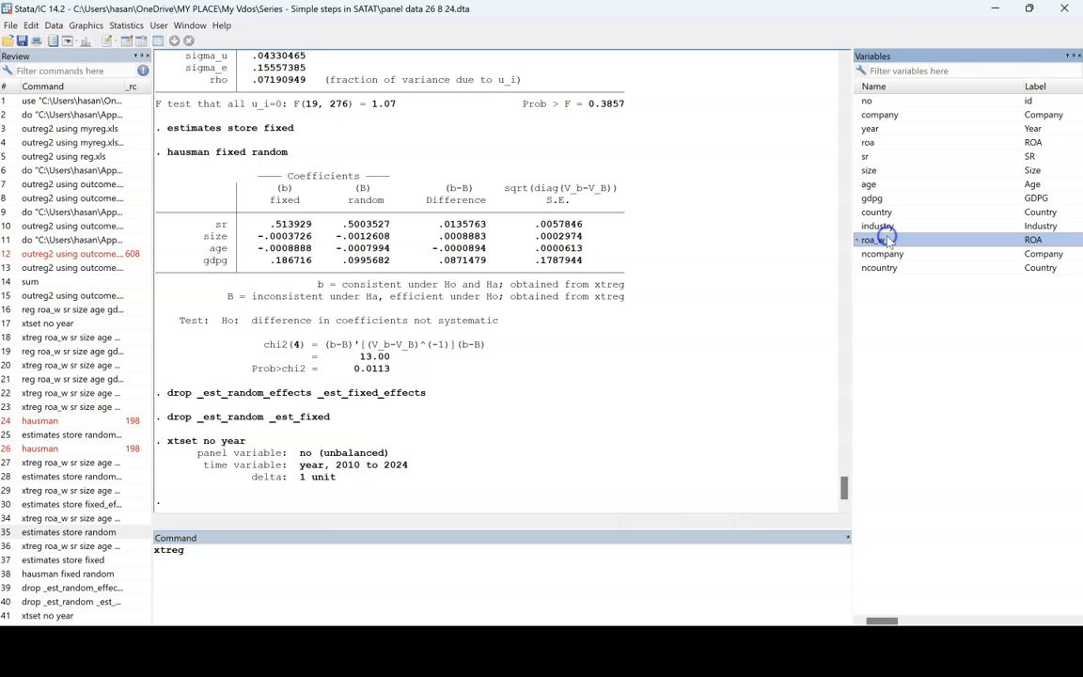
click(286, 571)
text(roa_w)
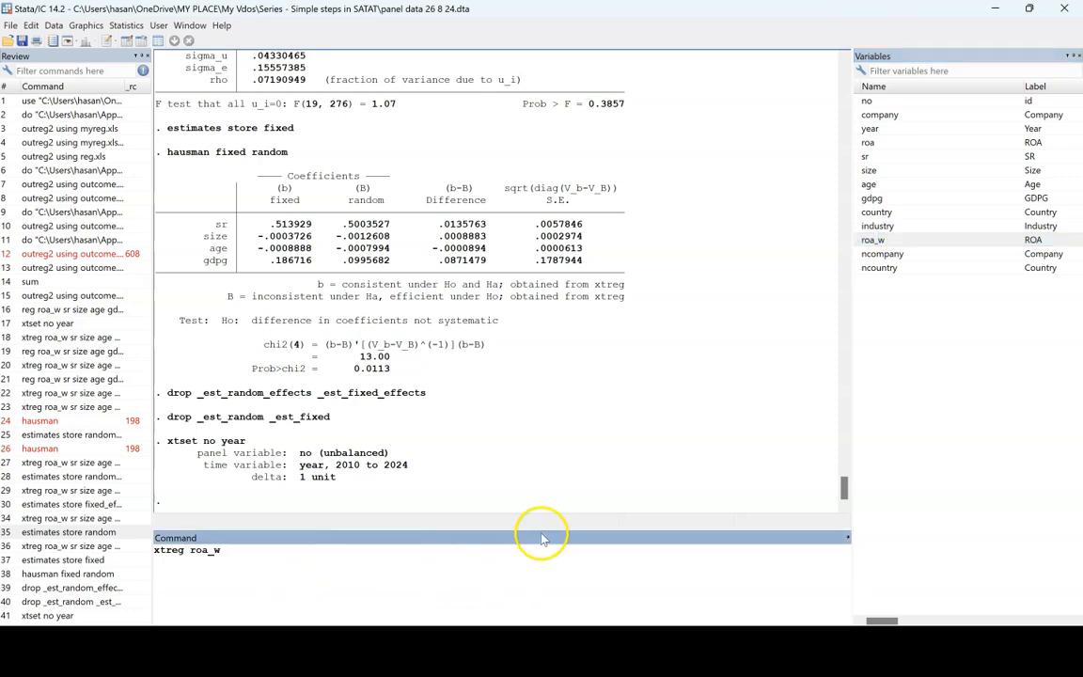
- Add sr, size, age and gdpg as regressors and run the xtreg model with the fe option
click(872, 157)
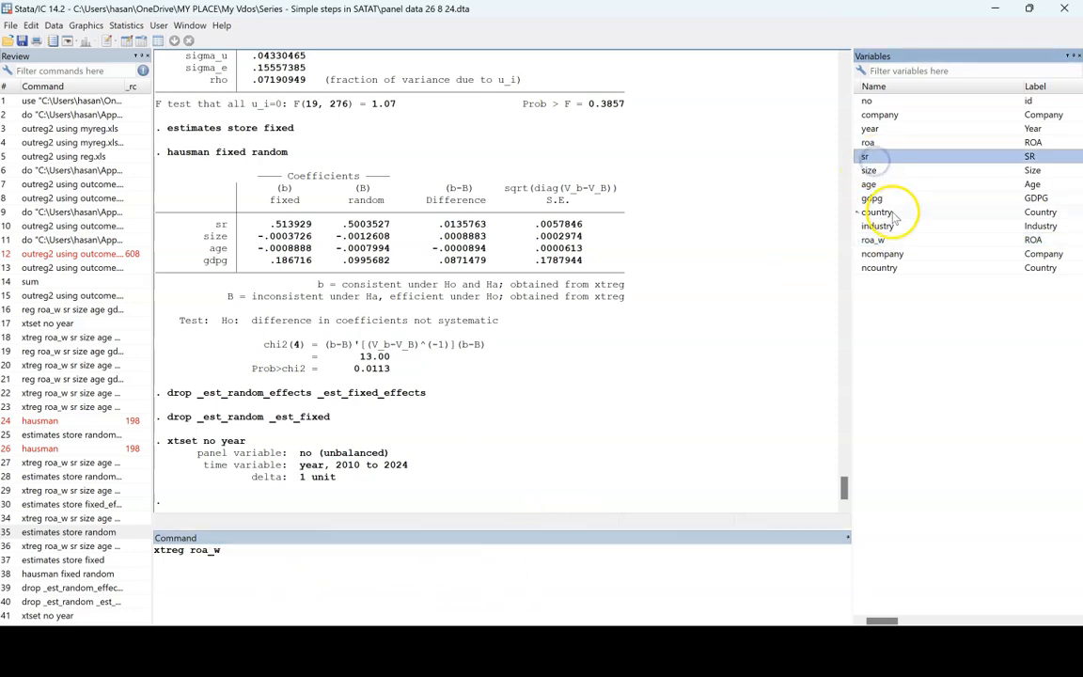
shift+click(874, 198)
click(258, 555)
text(sr size age gdpg)
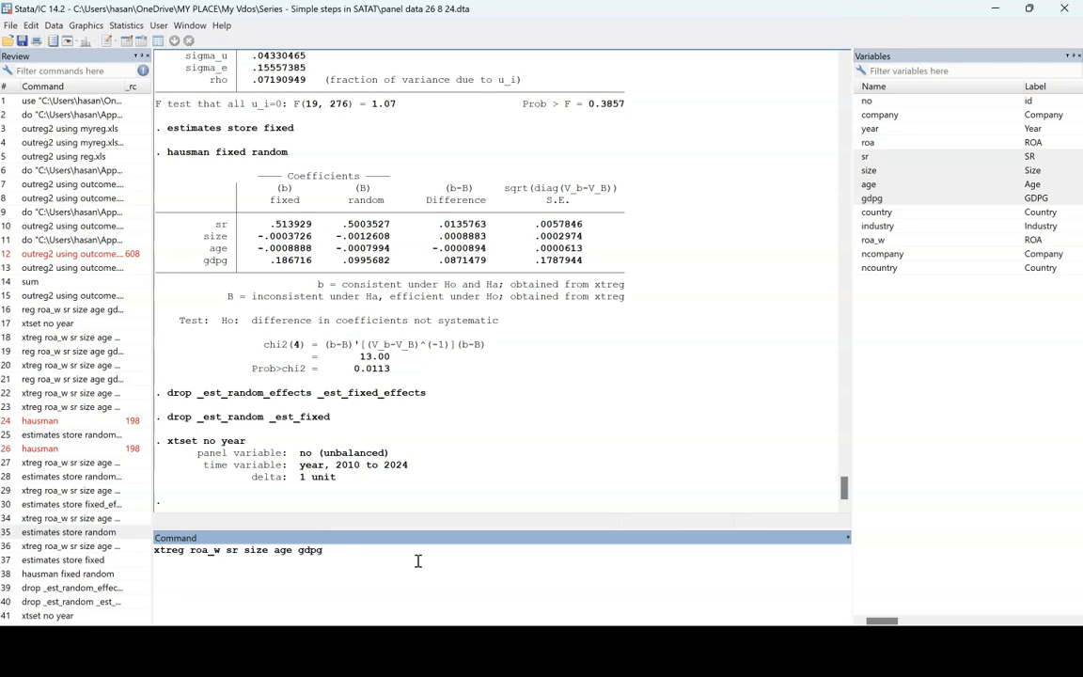
text(, fe)
key(Return)
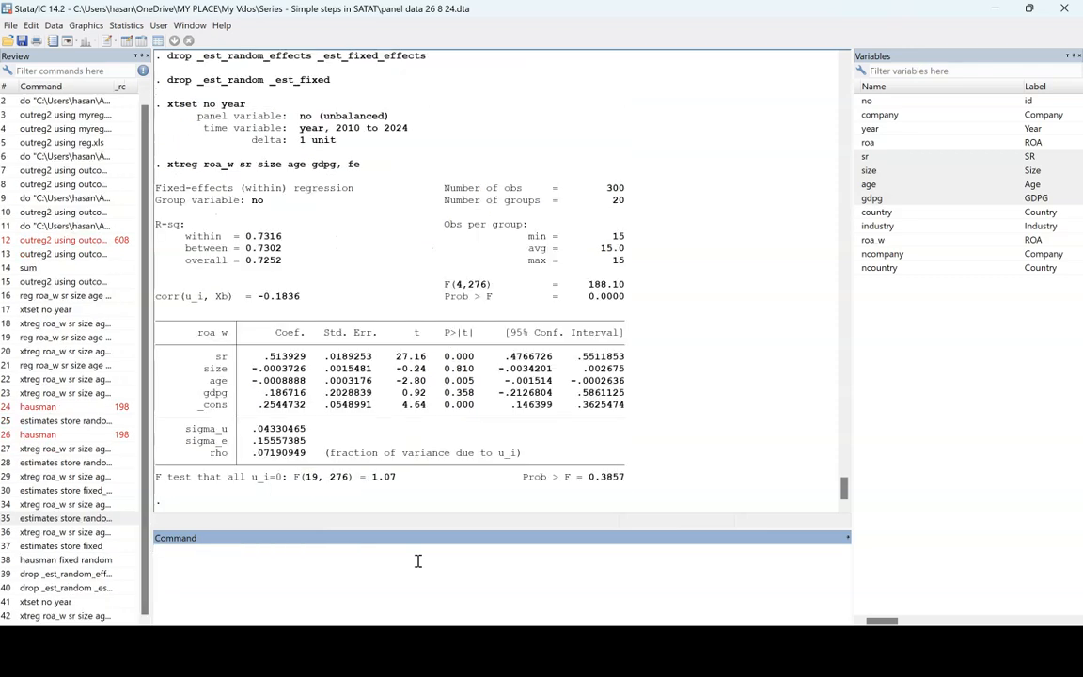
- Examine the fixed-effects output: group variable, observations, number of groups, R-squared, overall significance, and the sr and age rows
drag(155, 187, 353, 188)
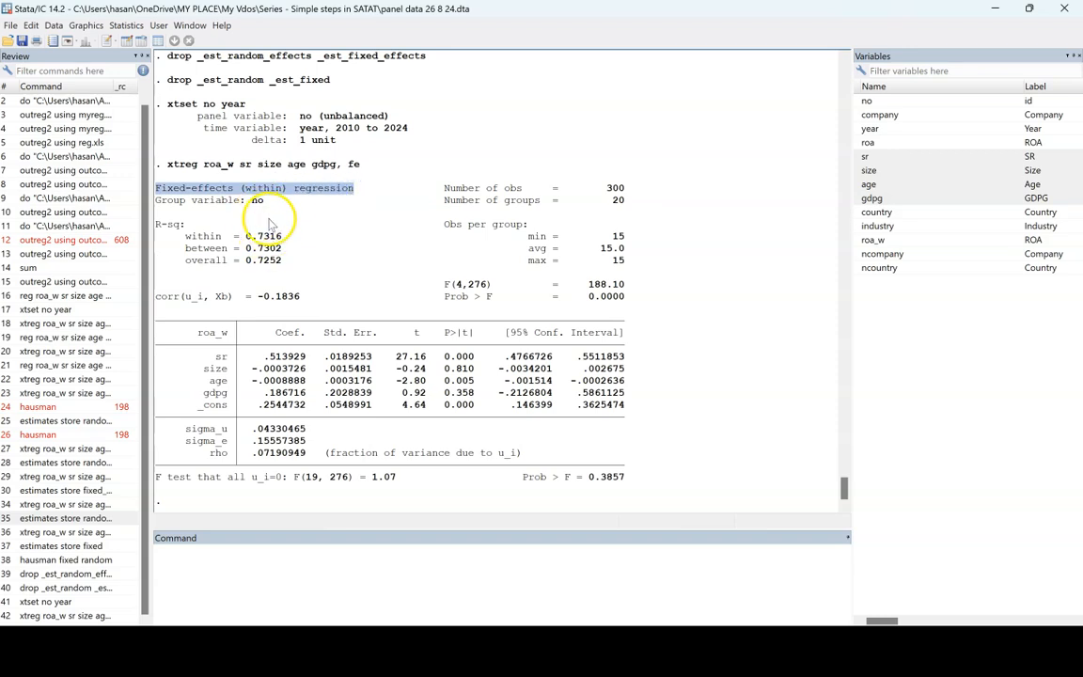
click(262, 202)
double_click(263, 202)
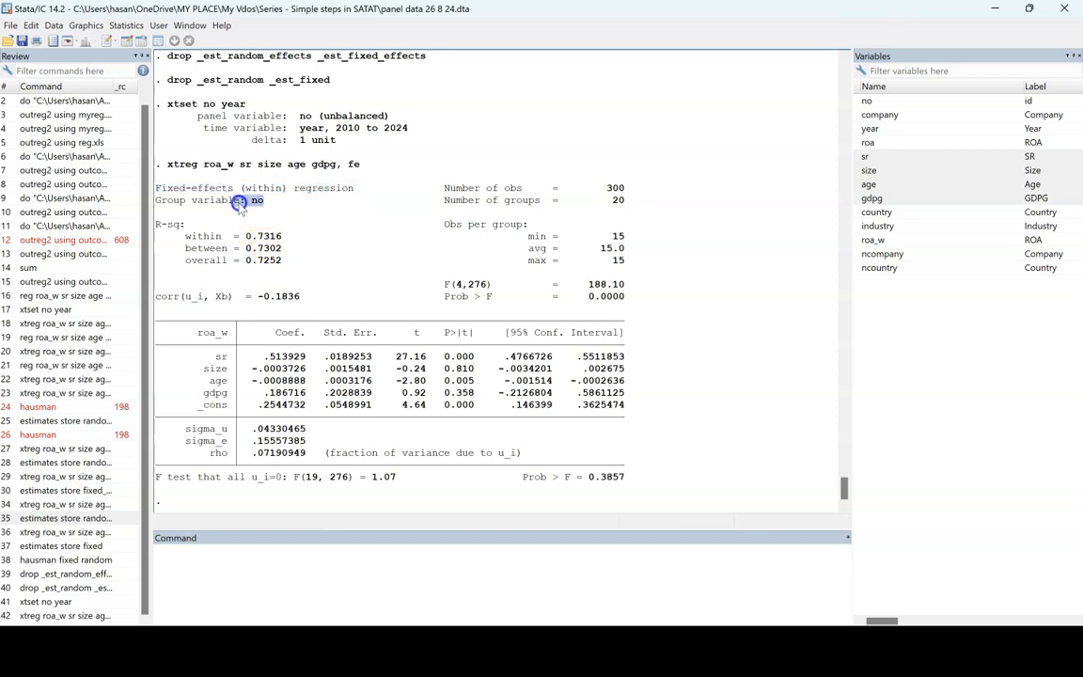
drag(624, 189, 577, 190)
double_click(618, 201)
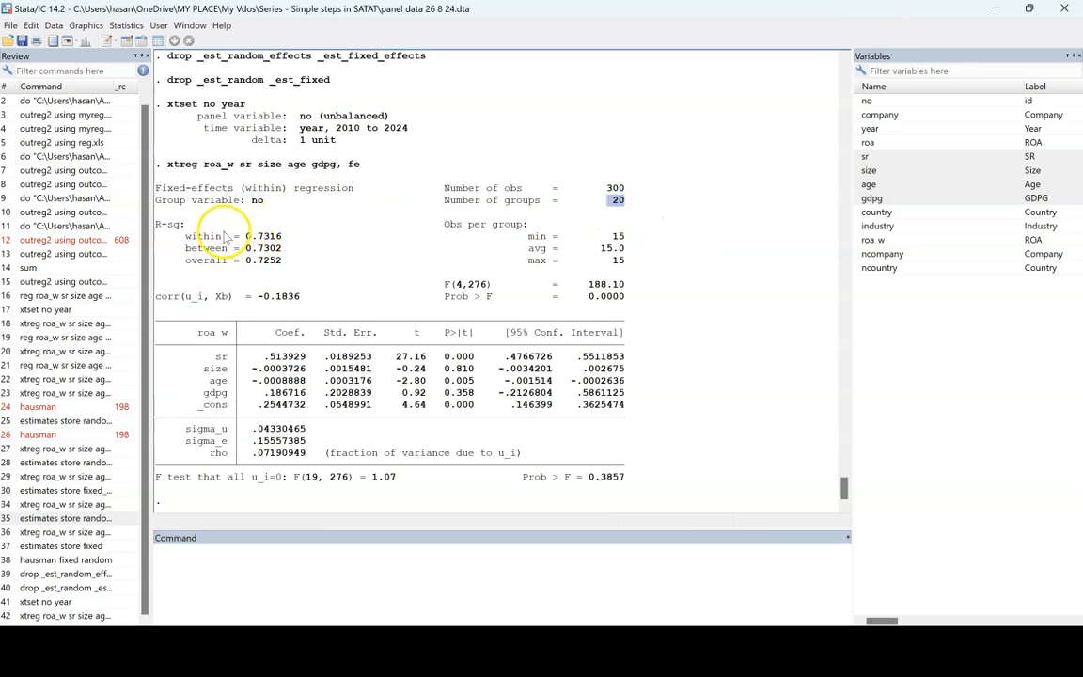
drag(162, 226, 191, 226)
click(246, 250)
double_click(249, 249)
click(284, 250)
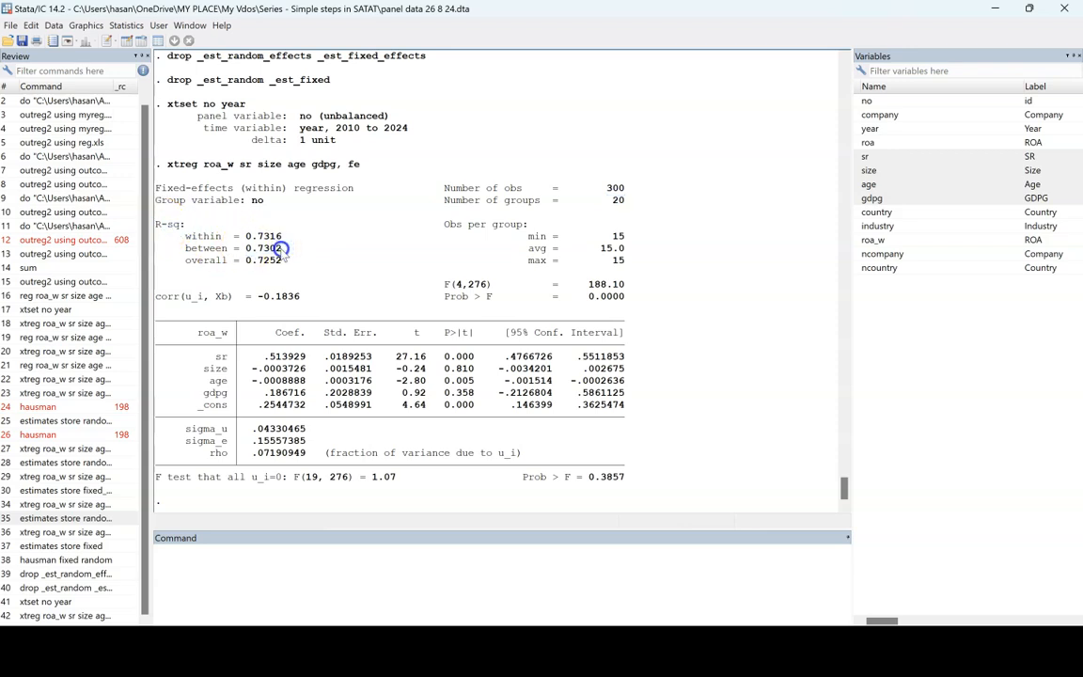
drag(285, 250, 234, 250)
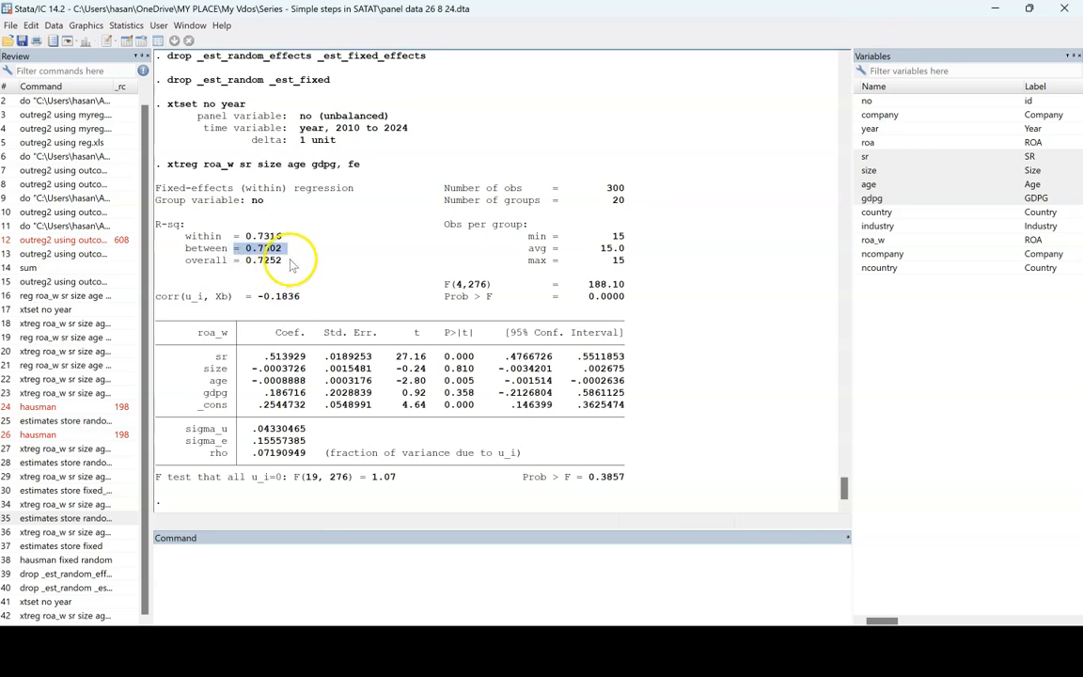
double_click(606, 297)
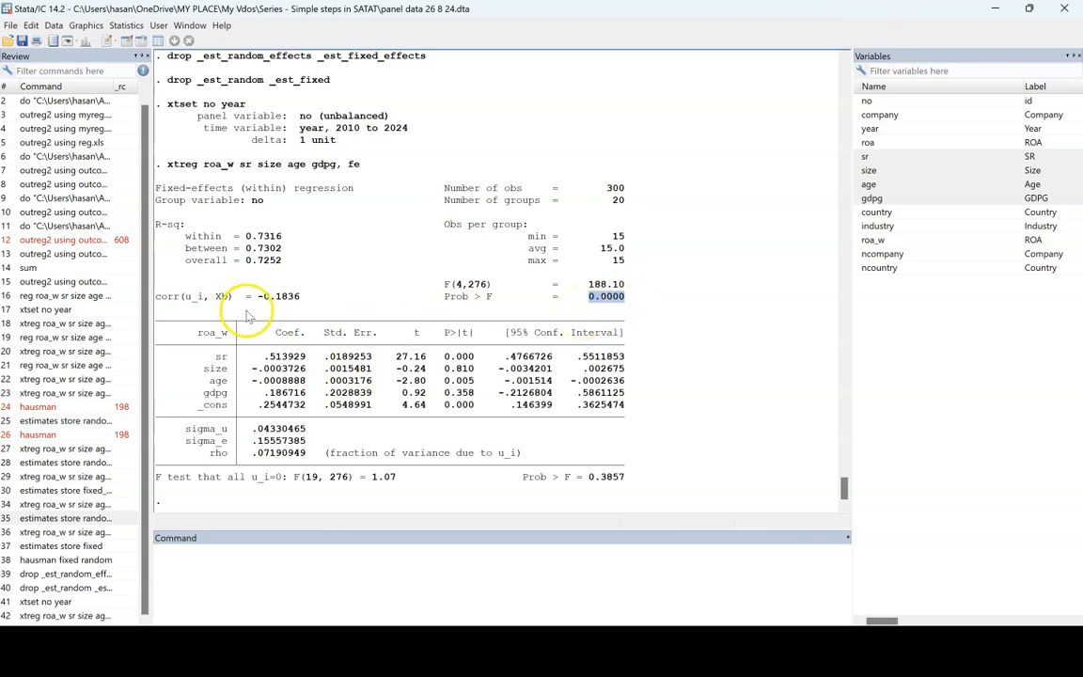
drag(215, 357, 631, 363)
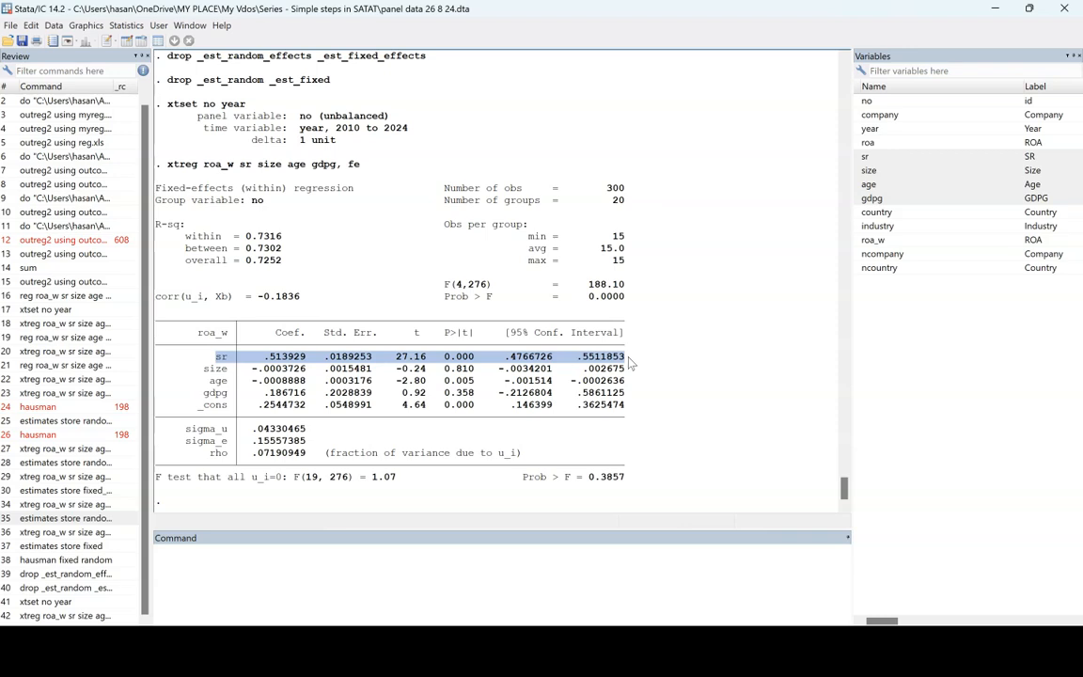
click(215, 380)
drag(215, 381, 639, 385)
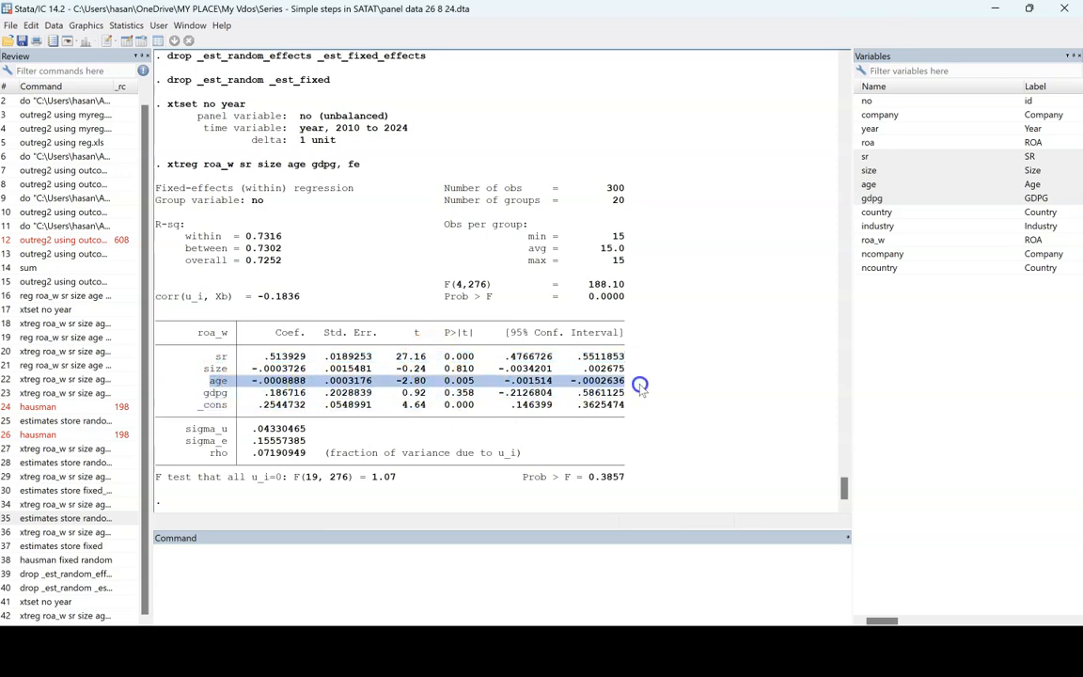
- Compose a reg command for roa_w on sr, size, age and gdpg, ending with the i. factor-variable prefix
click(367, 561)
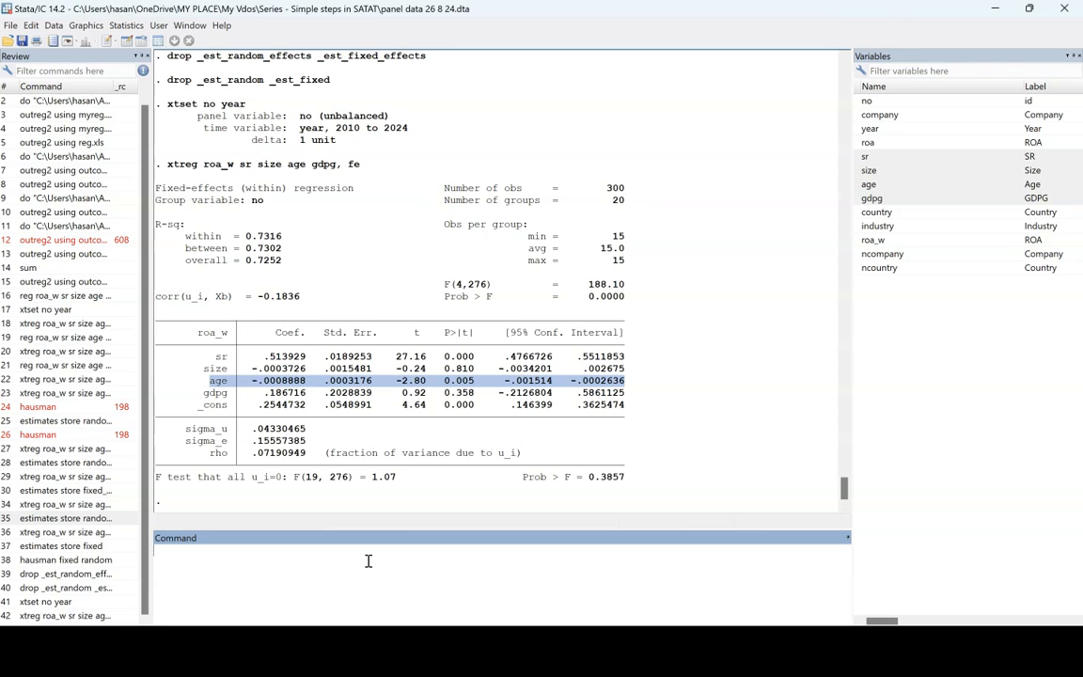
text(reg)
click(208, 166)
drag(208, 167, 331, 165)
key(ctrl+c)
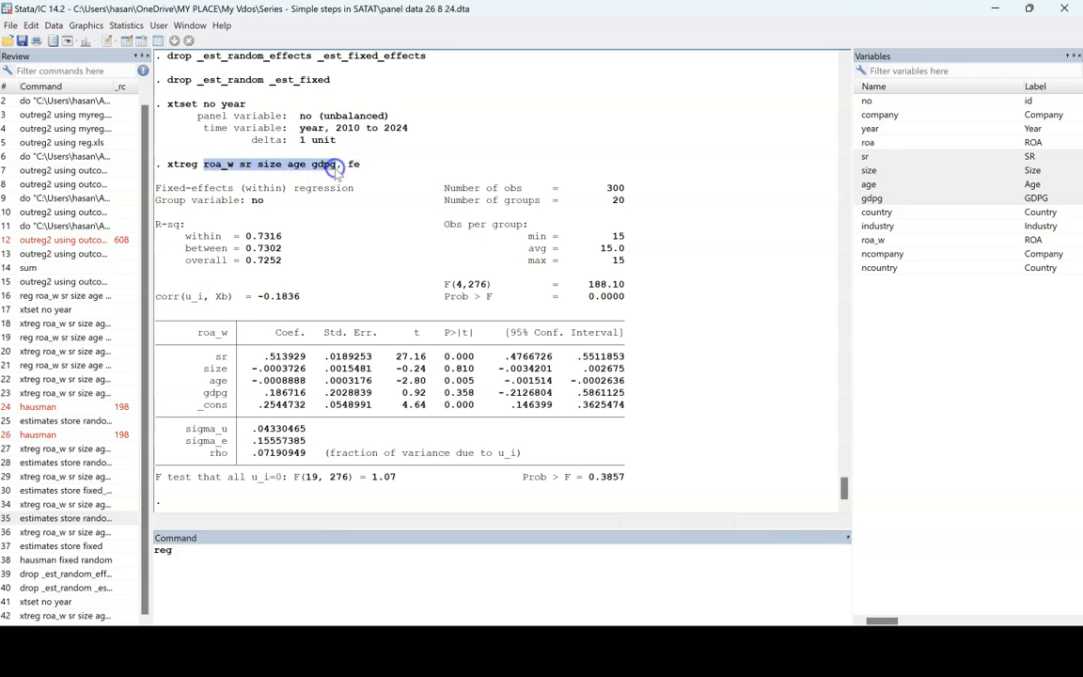
click(175, 558)
key(ctrl+v)
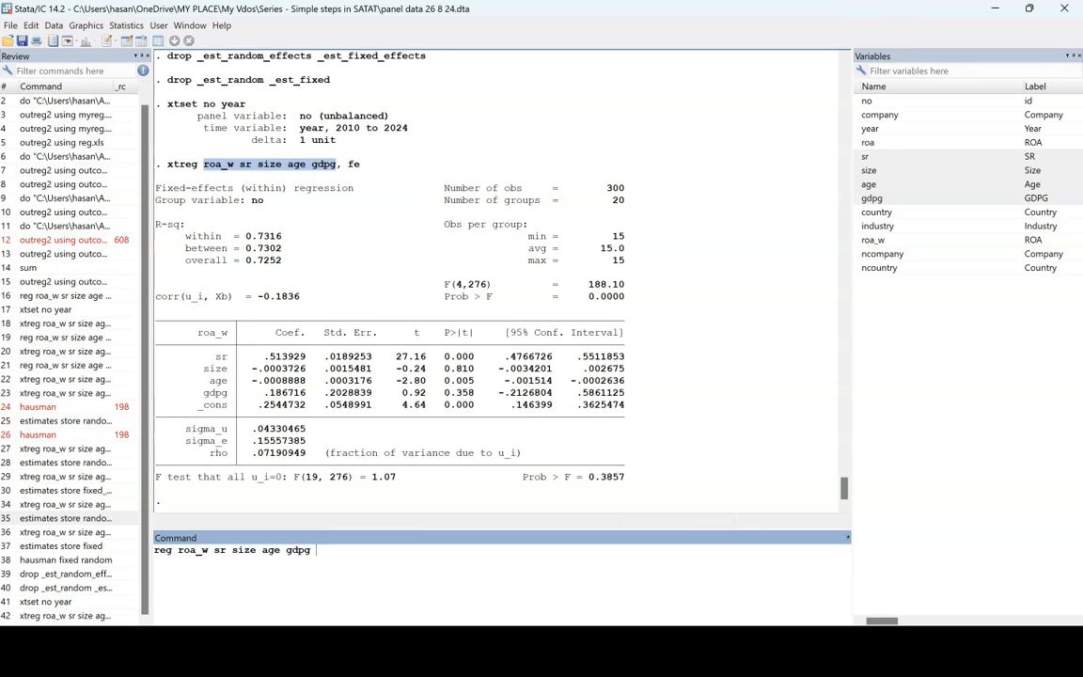
text(i.)
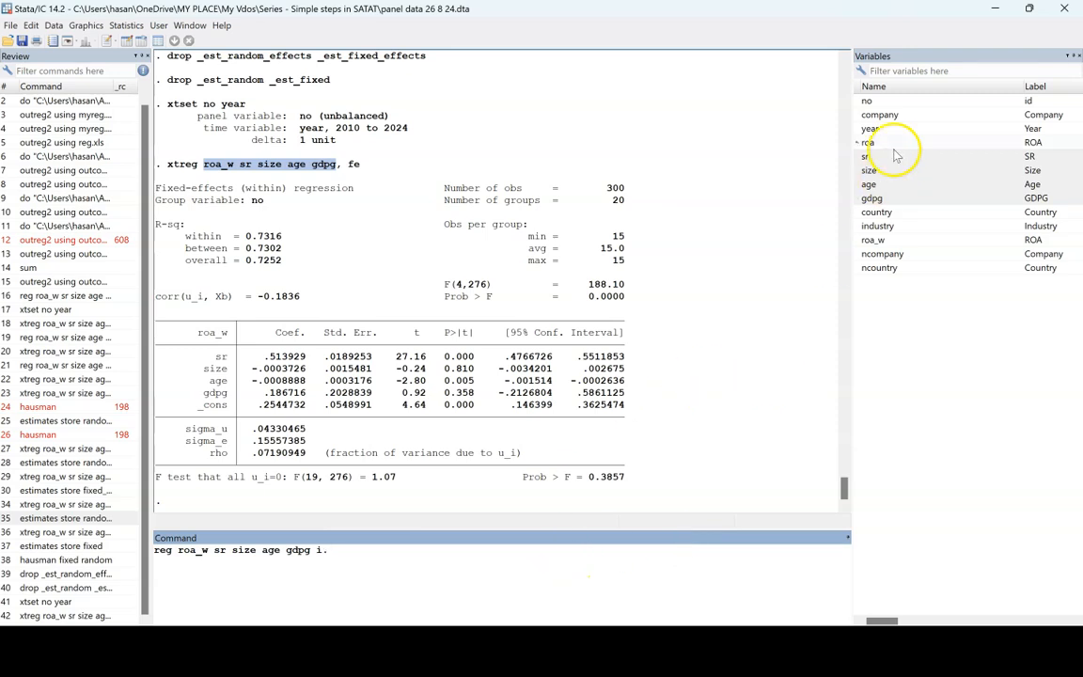
- Complete the factor term as i.ncompany, run the regression with company dummies, and review its output beside the fixed-effects results
mouse_move(893, 128)
mouse_down()
mouse_move(900, 118)
mouse_move(887, 114)
mouse_up()
click(893, 115)
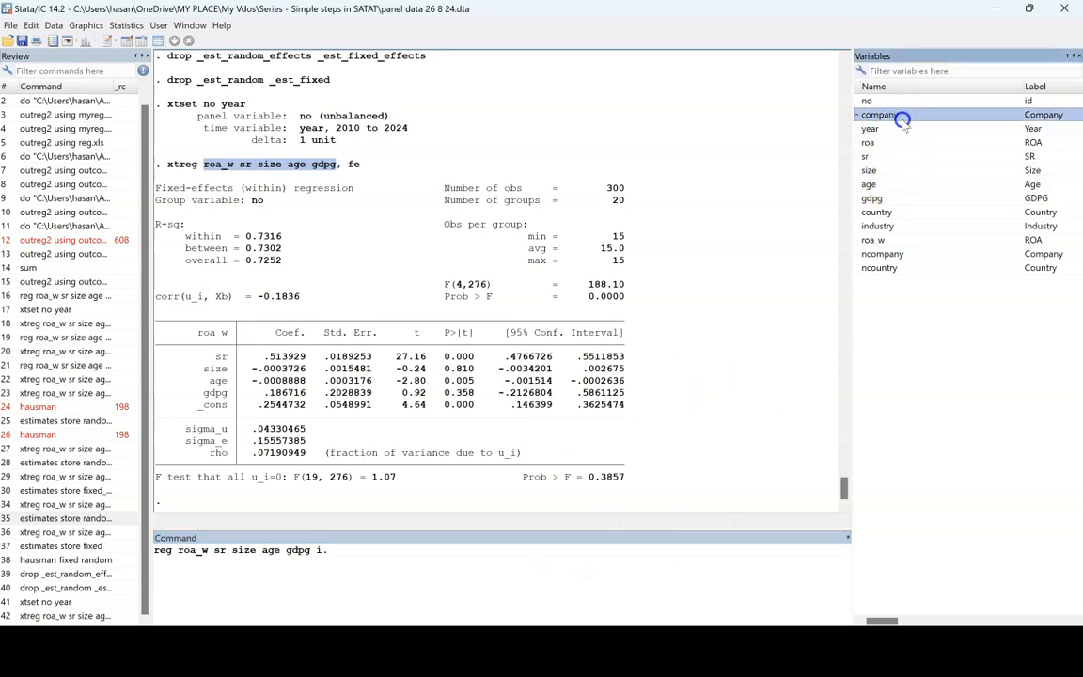
click(893, 253)
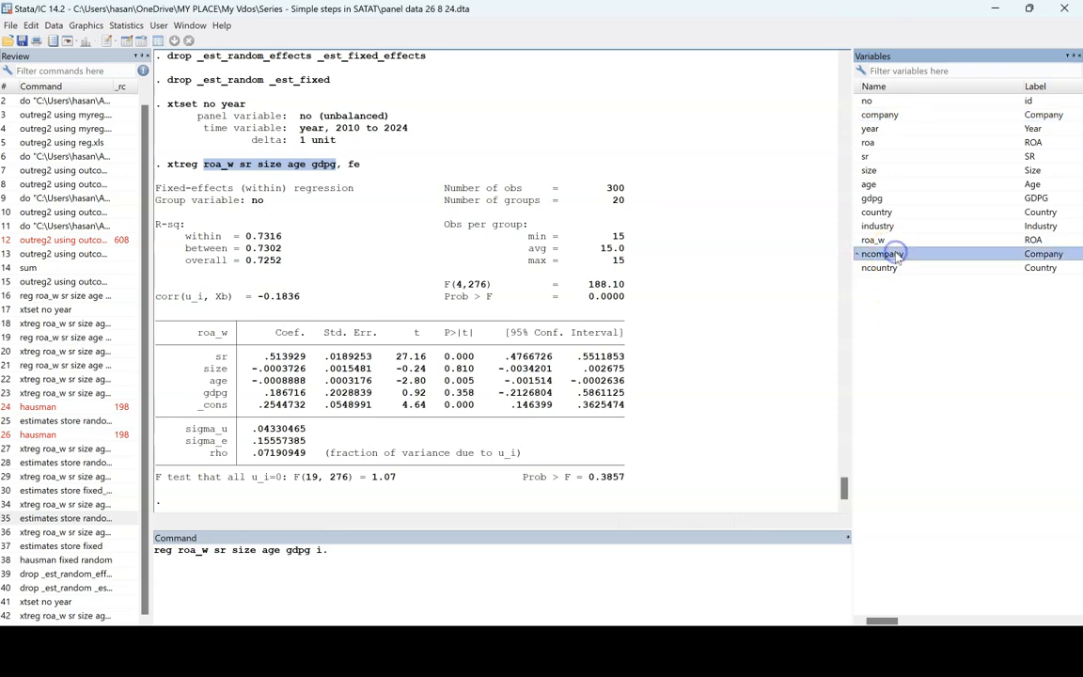
click(883, 117)
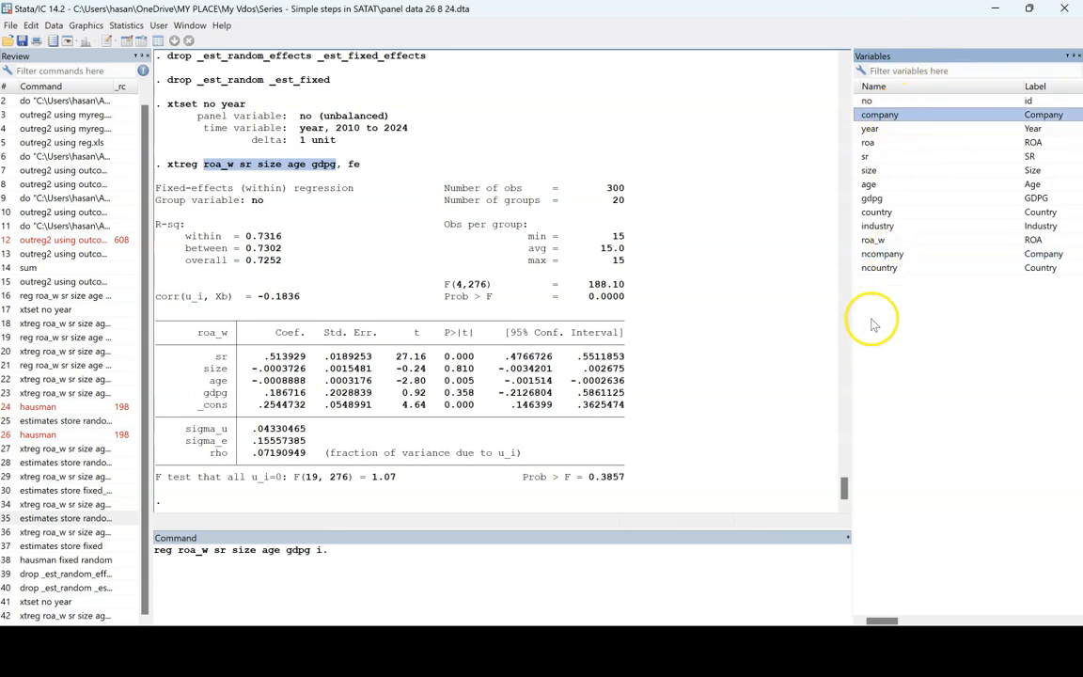
click(888, 253)
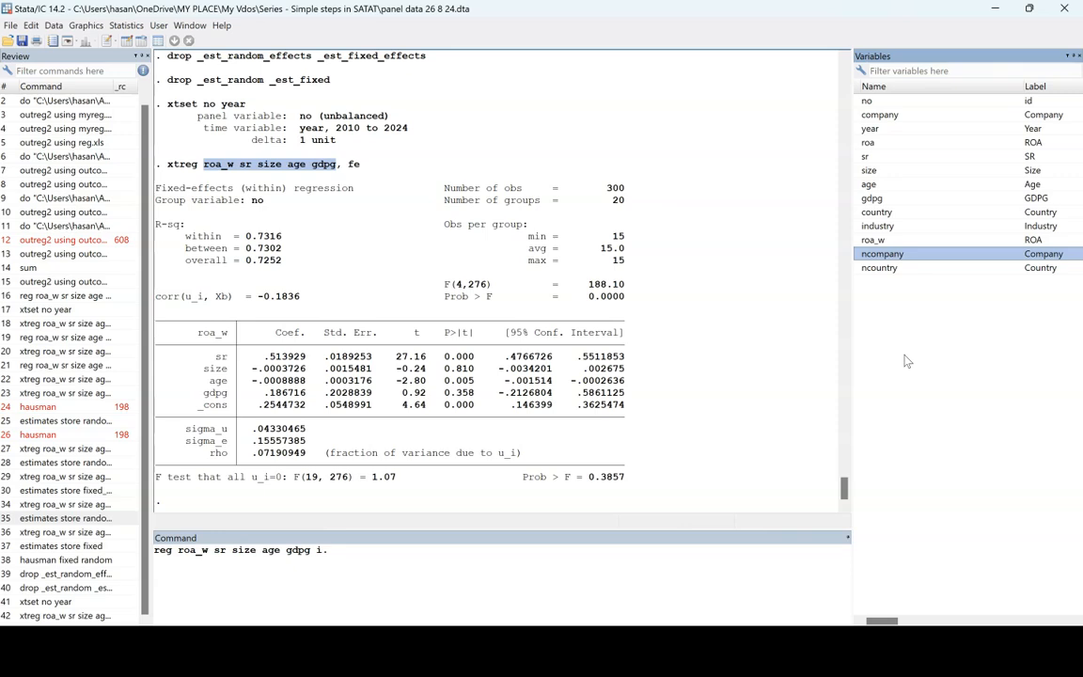
double_click(886, 258)
click(325, 552)
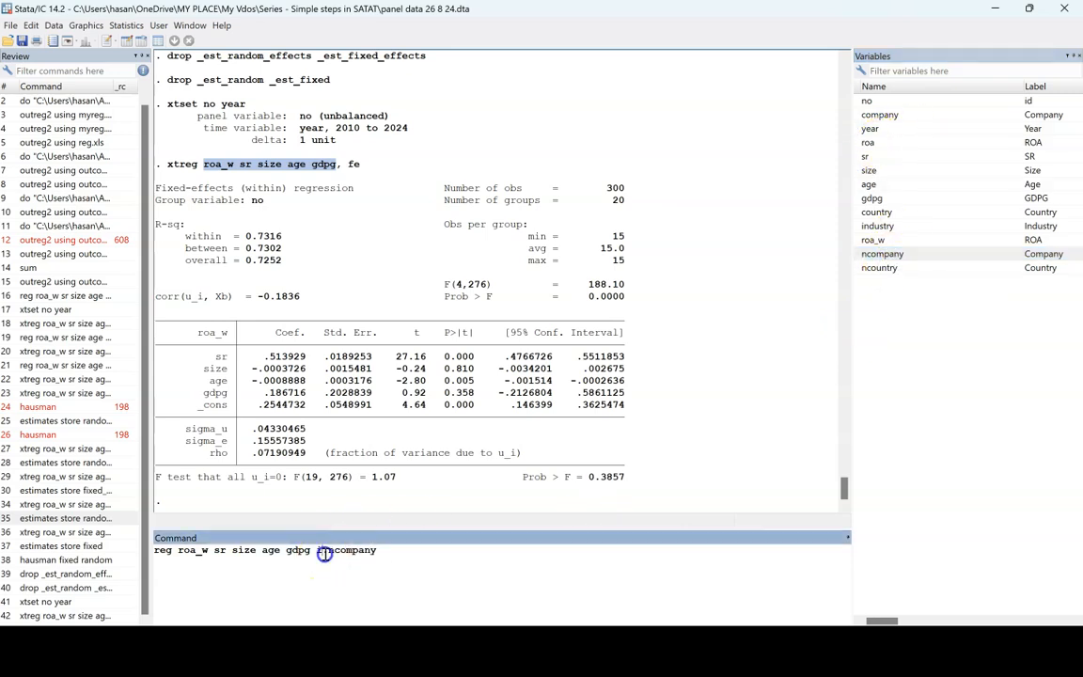
key(End)
click(412, 559)
key(Return)
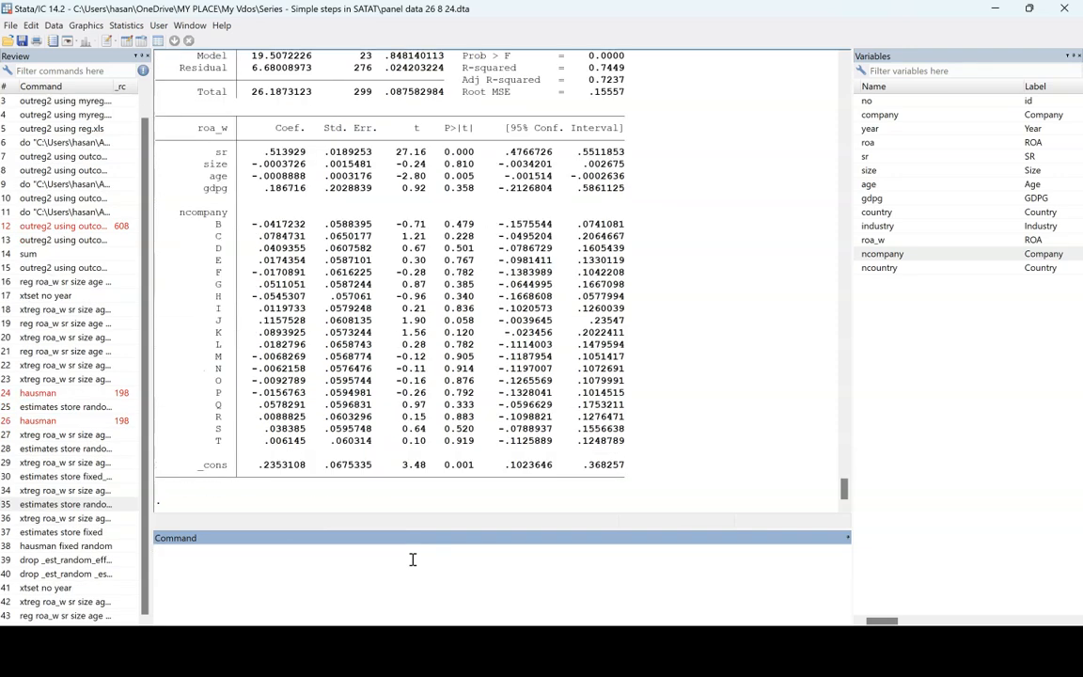
scroll(459, 291, up, 3)
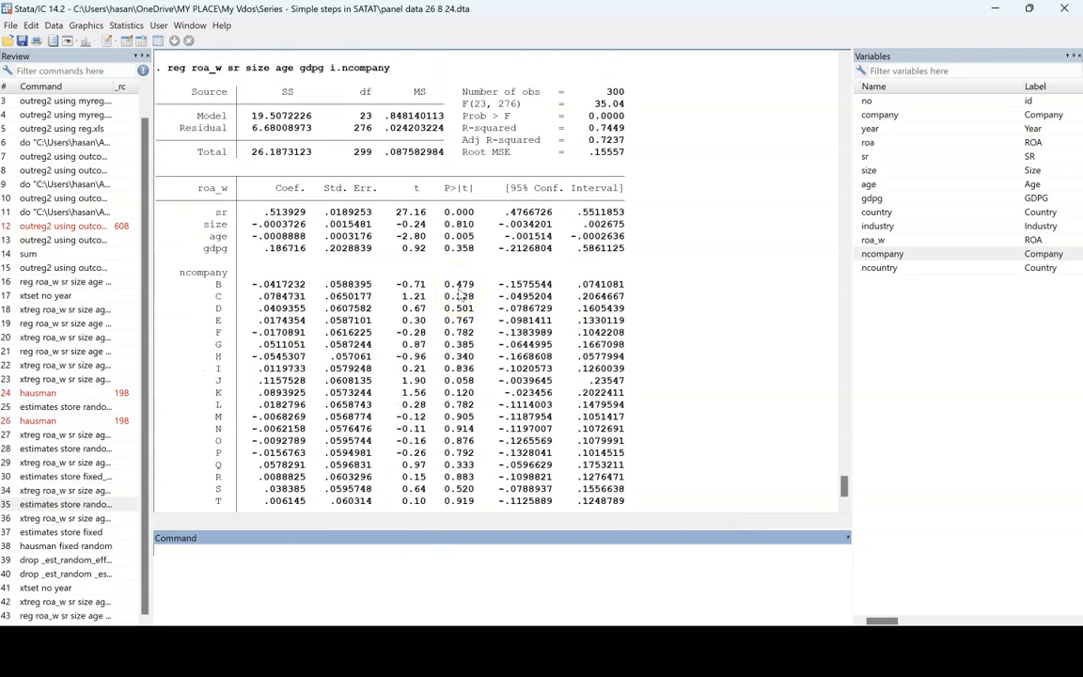
scroll(459, 295, up, 2)
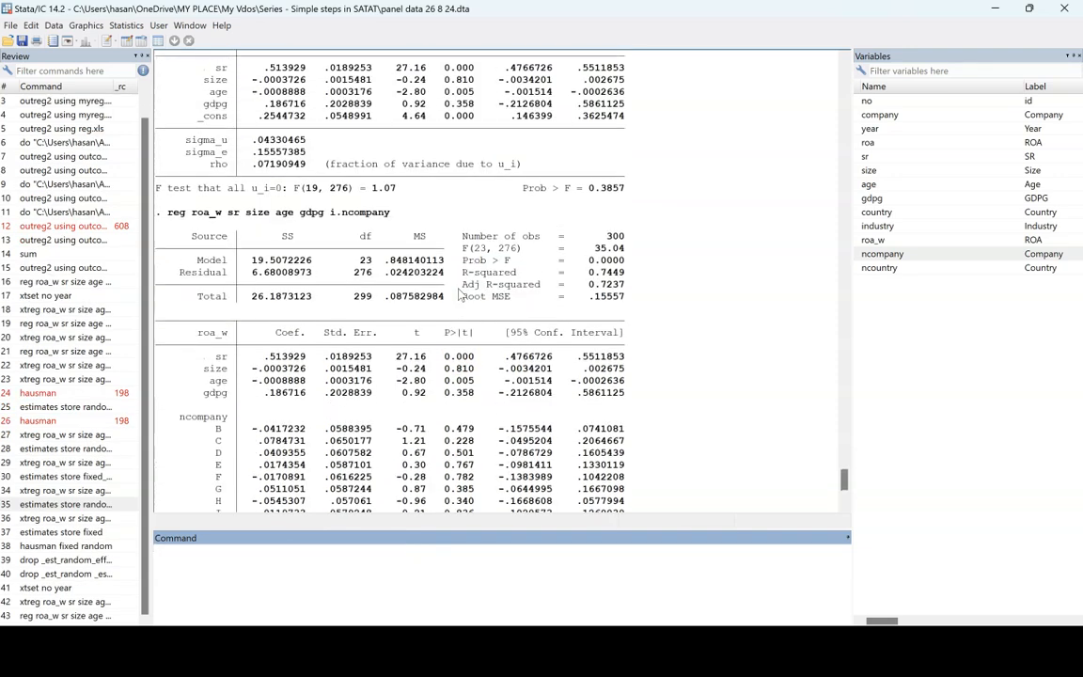
- Compare the sr, size, age and gdpg coefficients in the xtreg fixed-effects output with those from the company-dummy regression
scroll(459, 295, up, 3)
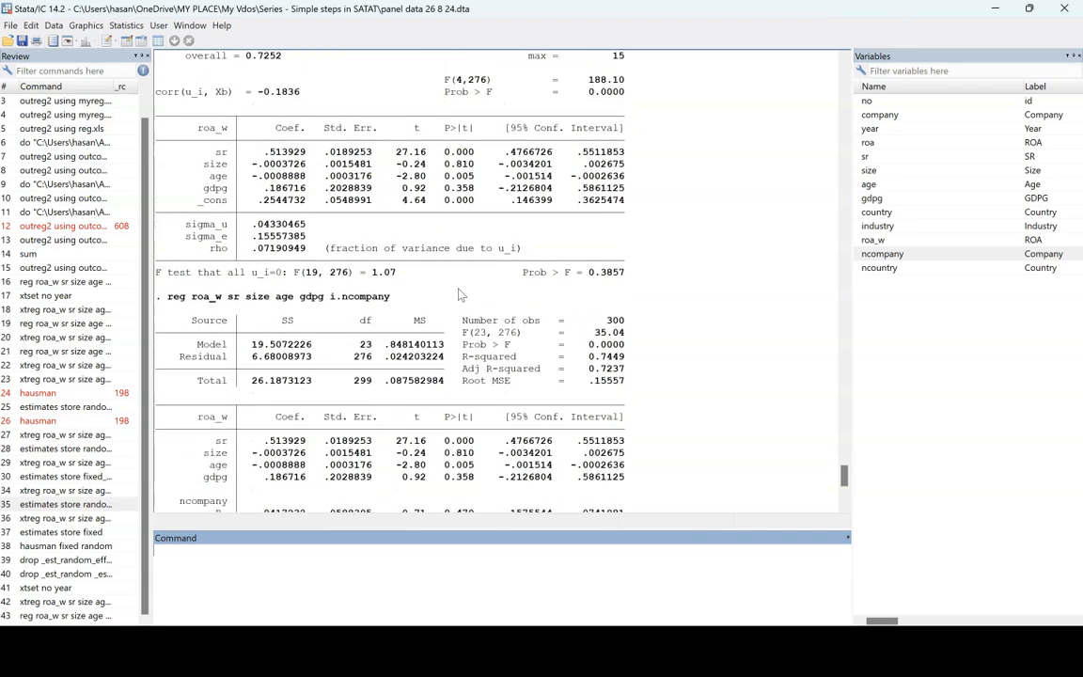
drag(193, 405, 647, 479)
drag(150, 126, 624, 209)
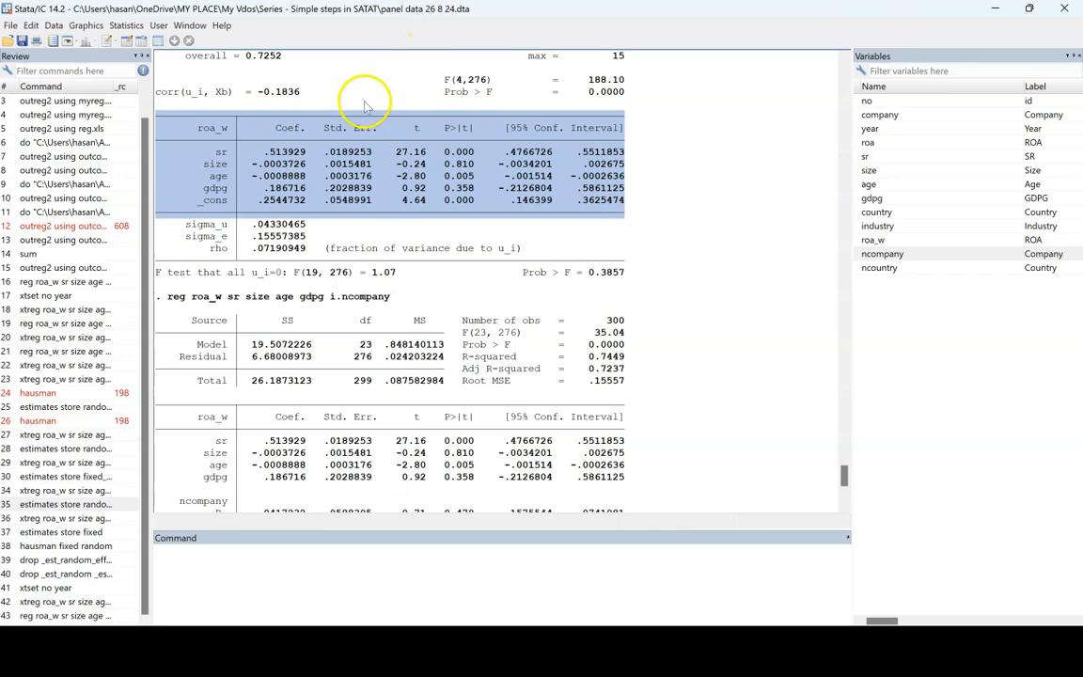
click(325, 110)
click(217, 456)
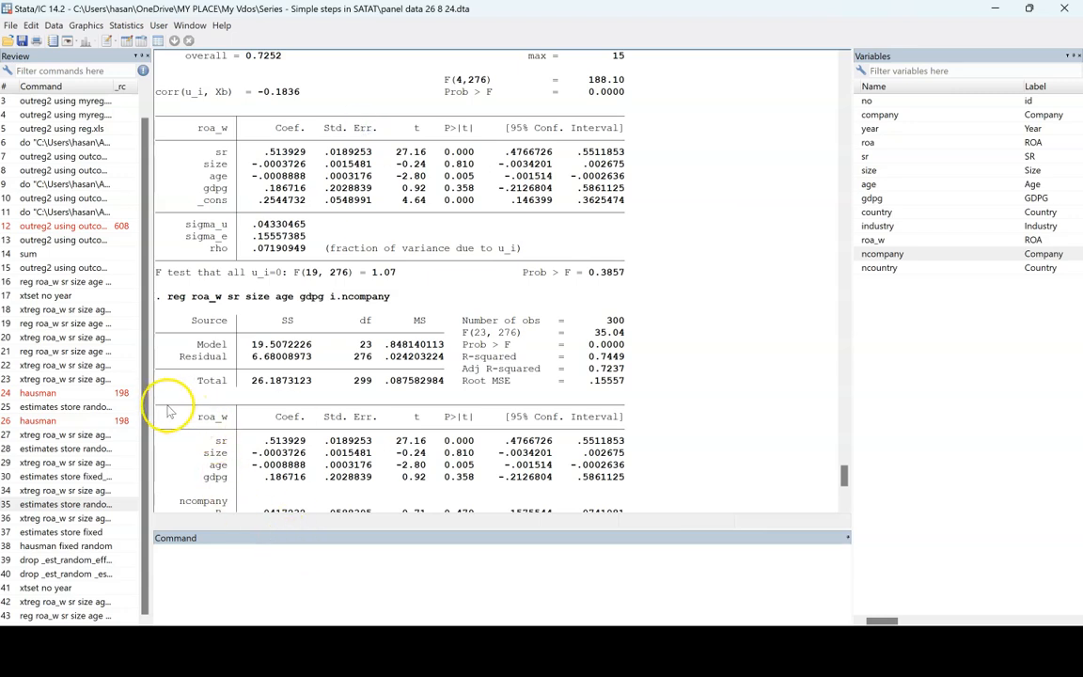
scroll(215, 261, up, 3)
drag(158, 55, 208, 64)
scroll(307, 216, down, 1)
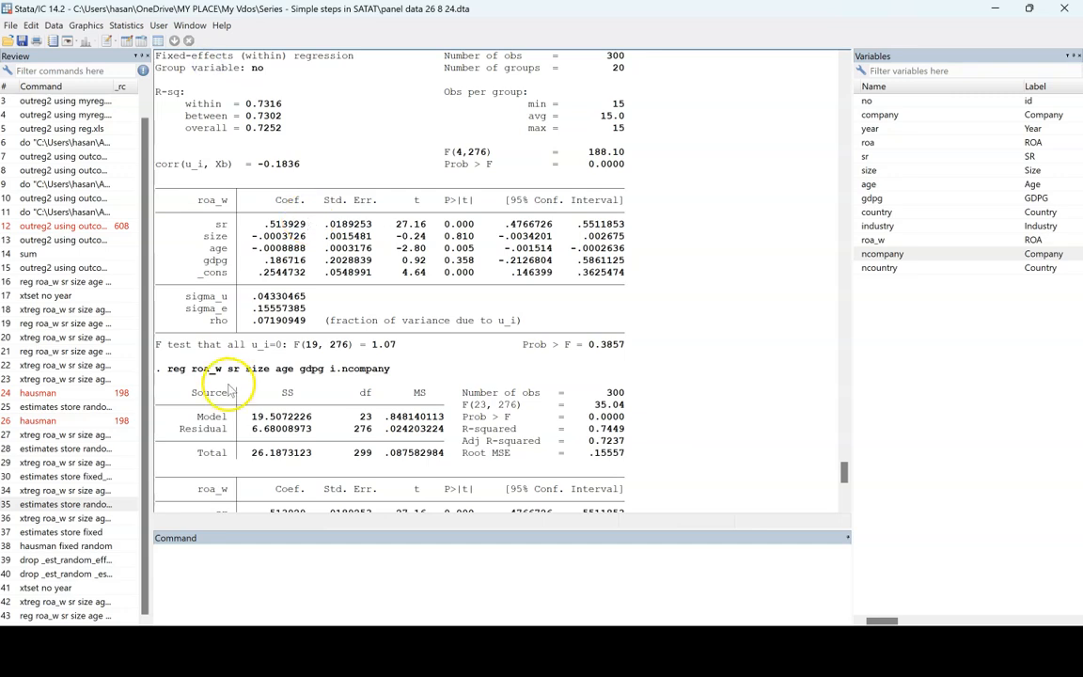
drag(165, 368, 400, 369)
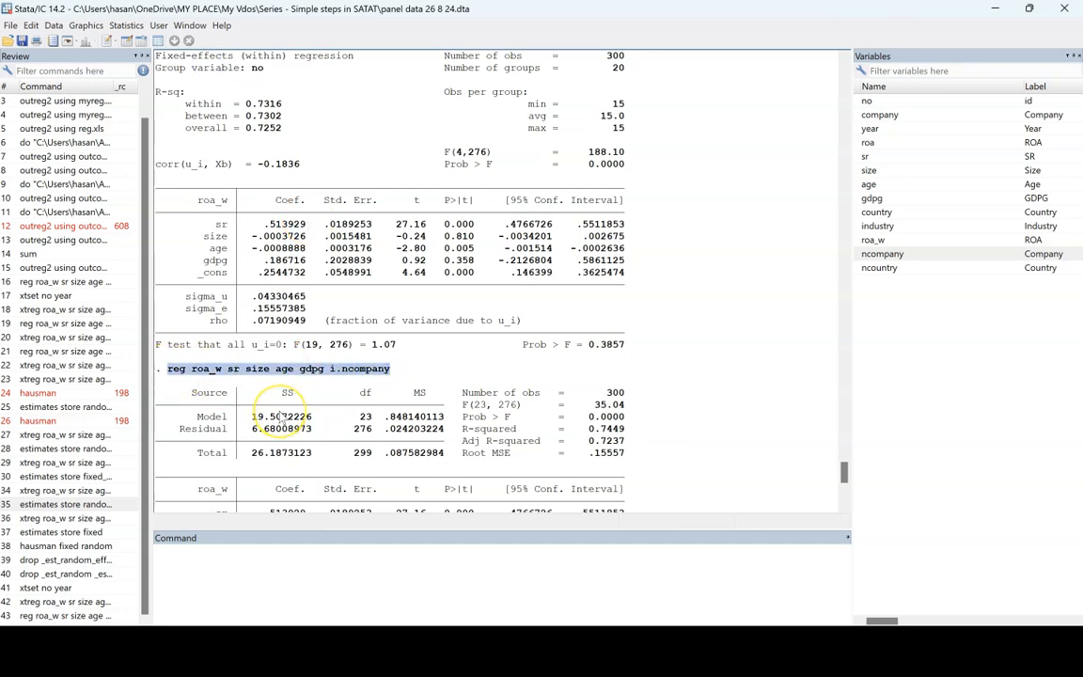
scroll(267, 423, up, 1)
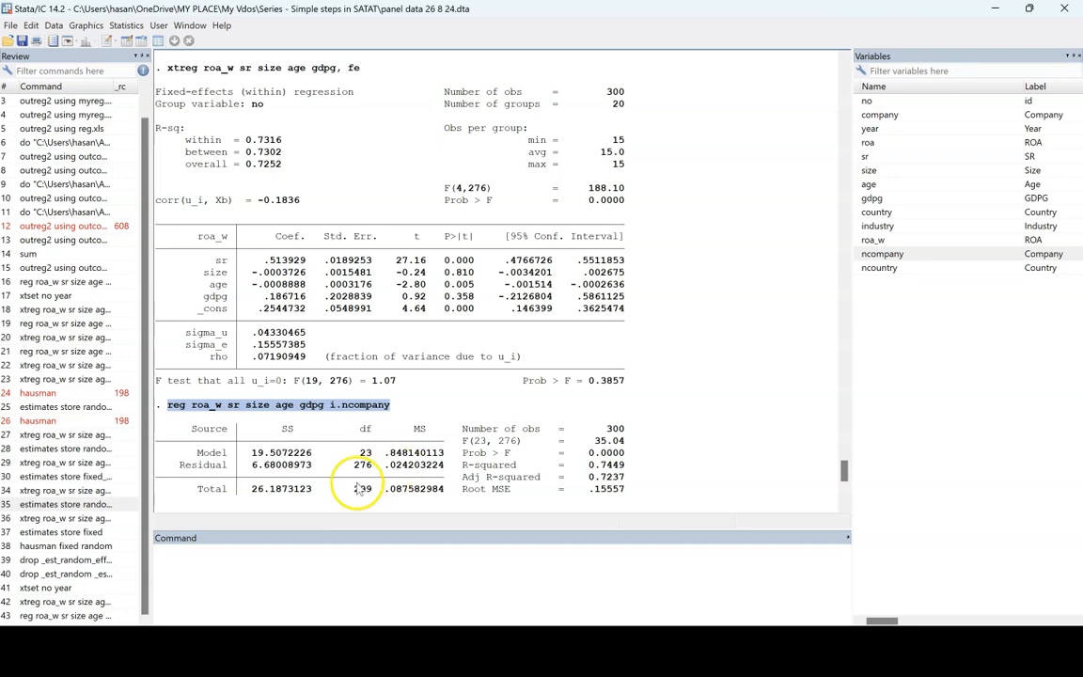
- Add the i.year term to the earlier fixed-effects xtreg command, before the fe option, and run the model
click(94, 601)
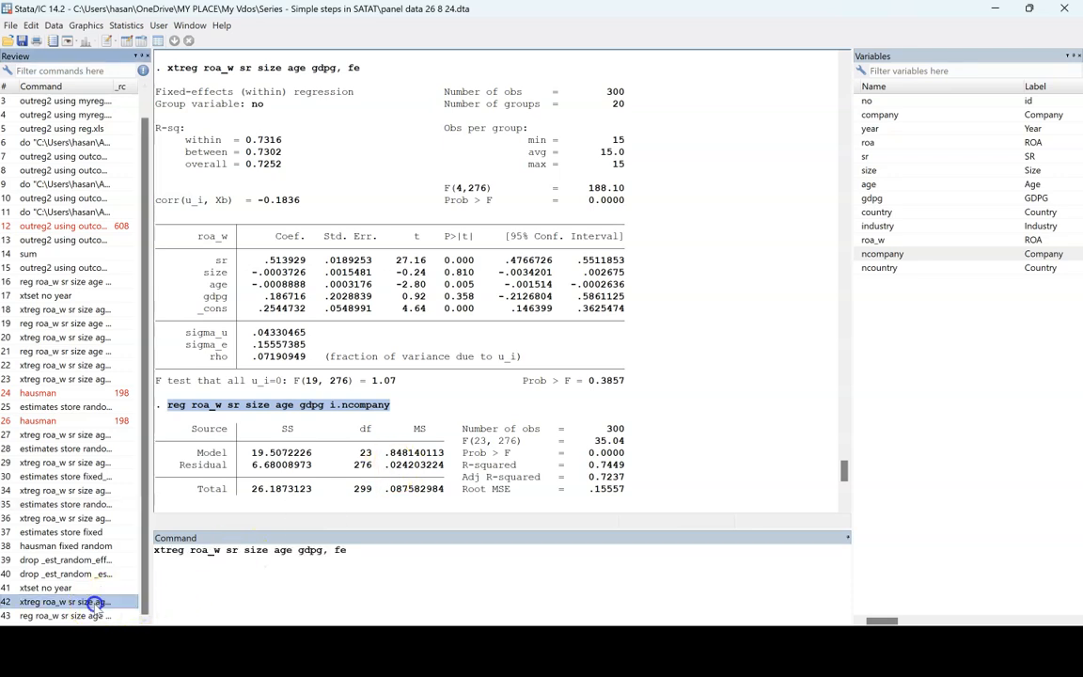
click(324, 553)
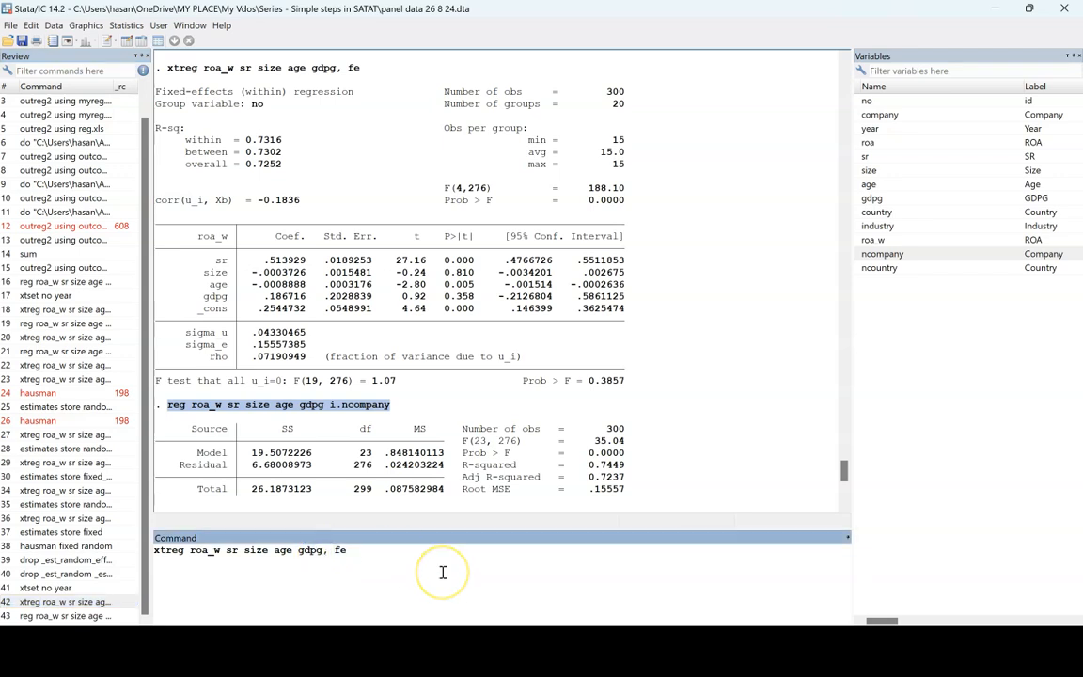
text(i.)
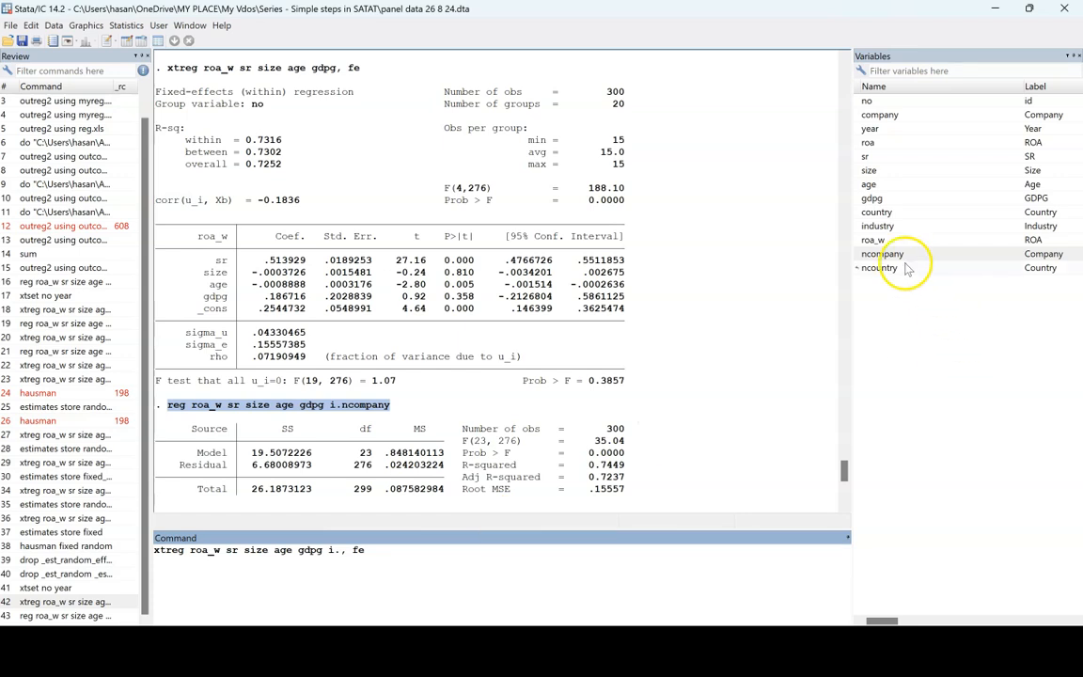
click(870, 128)
click(348, 549)
text(year)
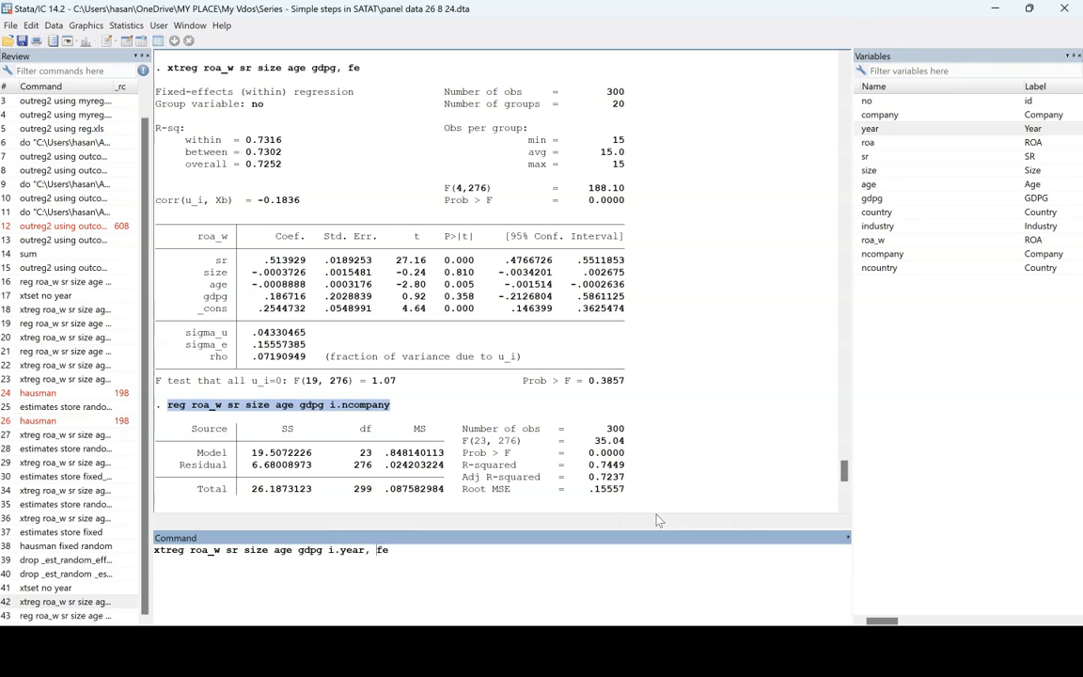
key(shift+Left)
key(shift+Left)
key(shift+Left)
key(shift+Left)
key(shift+Left)
key(shift+Left)
key(Left)
key(Return)
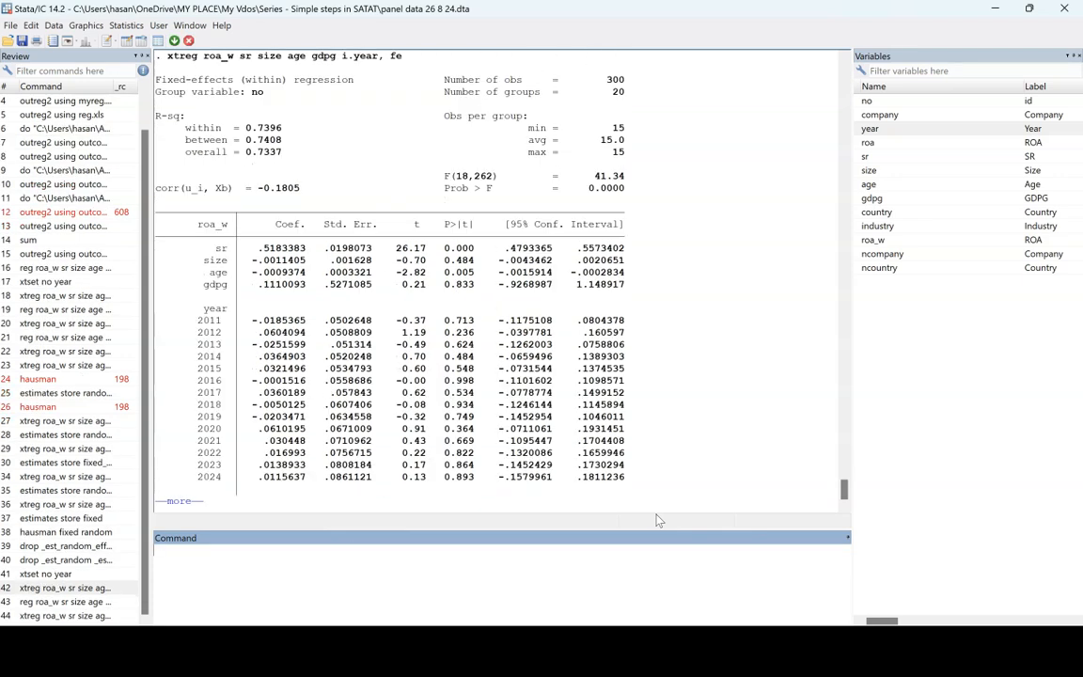
- Examine the year-dummy fixed-effects output: year rows, main regressor coefficients, between R-squared, F statistic and the command line
scroll(359, 343, up, 1)
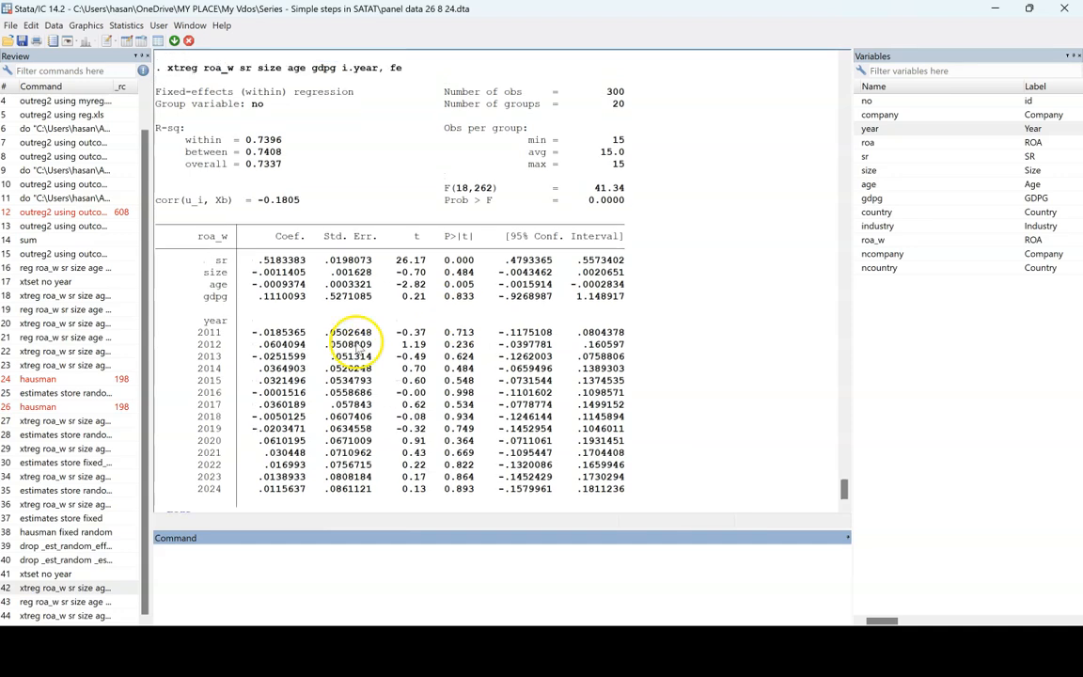
drag(204, 320, 385, 454)
scroll(385, 454, up, 3)
drag(264, 295, 381, 333)
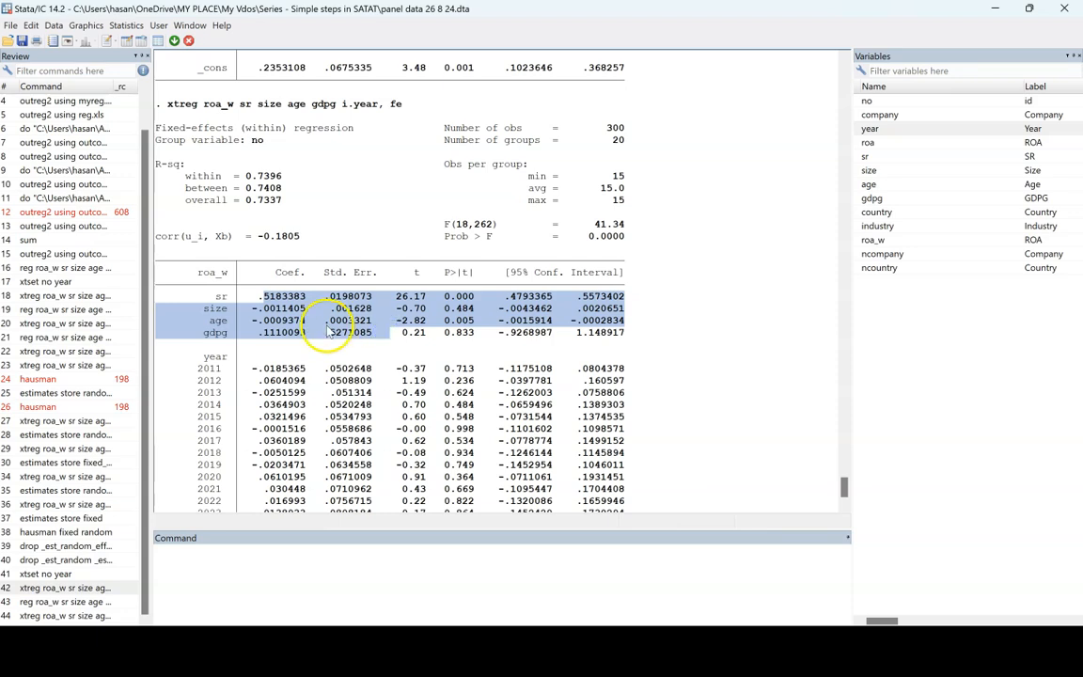
drag(246, 188, 282, 187)
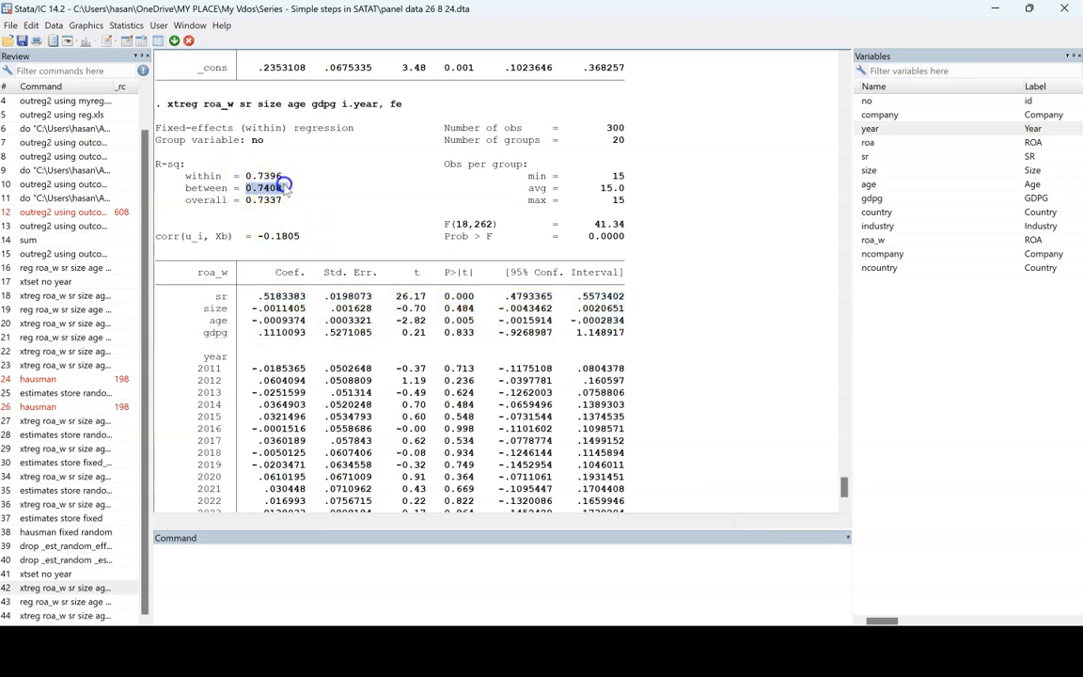
drag(592, 224, 624, 224)
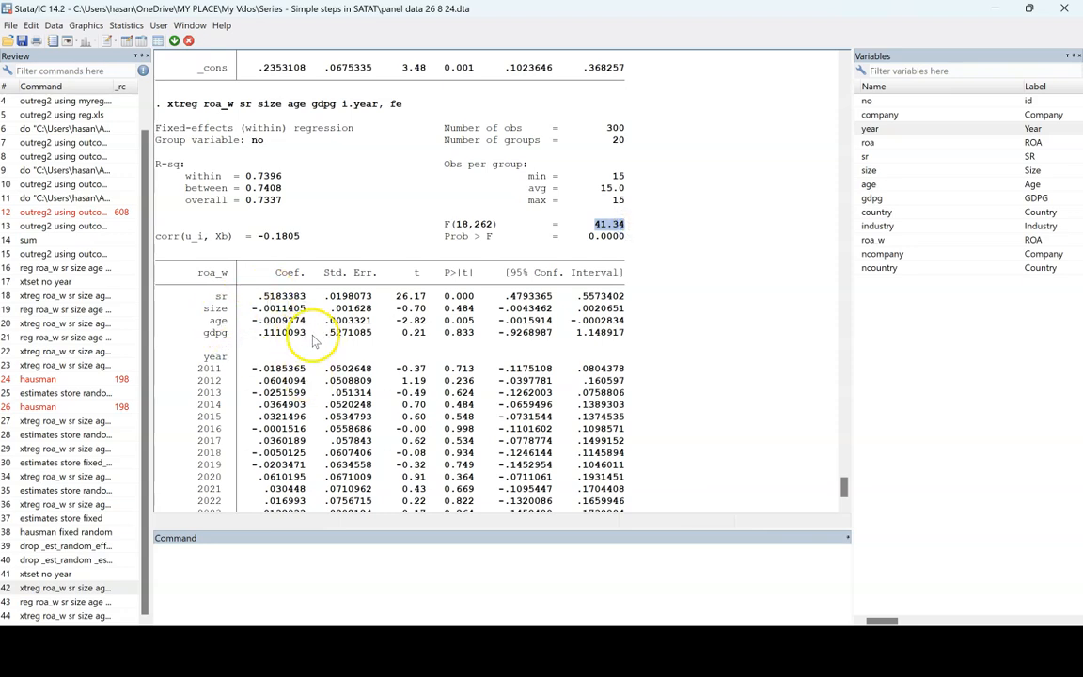
scroll(315, 340, up, 12)
scroll(315, 340, down, 12)
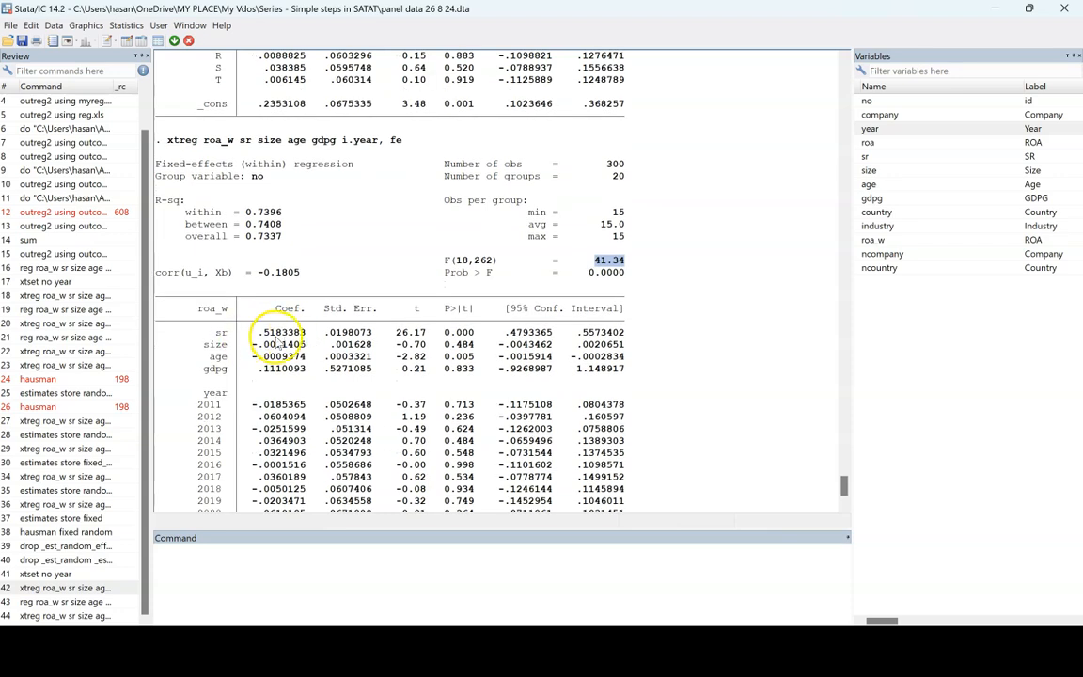
scroll(263, 153, down, 1)
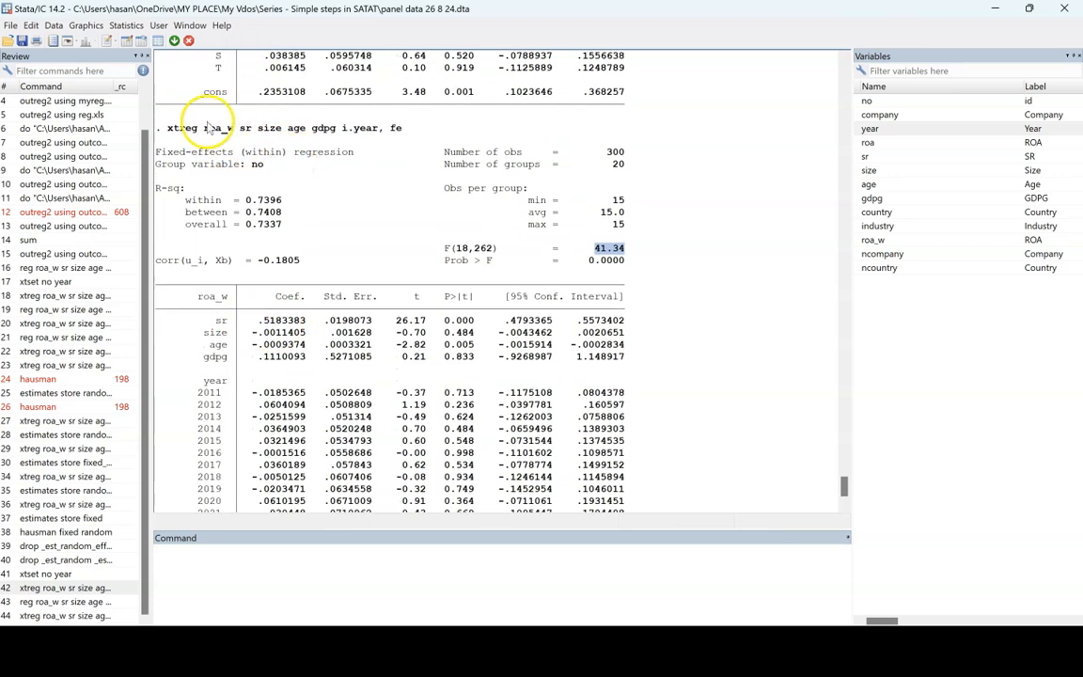
drag(167, 129, 410, 141)
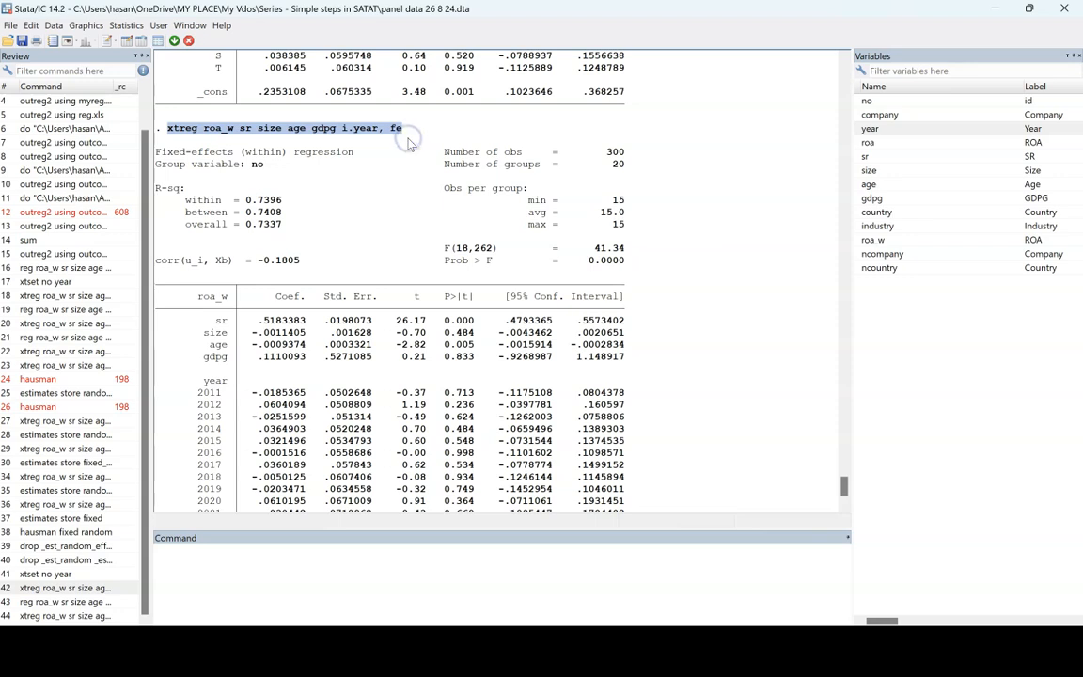
- Insert i.year before i.ncompany in the earlier reg command and run the regression with year and company dummies
scroll(390, 188, up, 12)
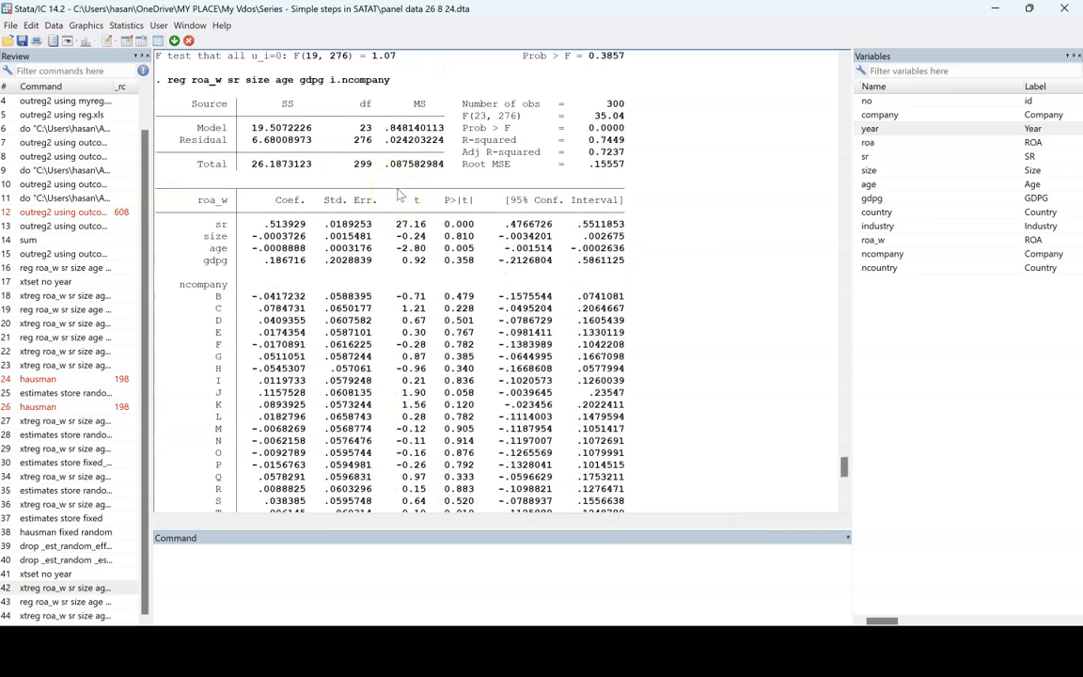
scroll(399, 195, up, 3)
click(62, 601)
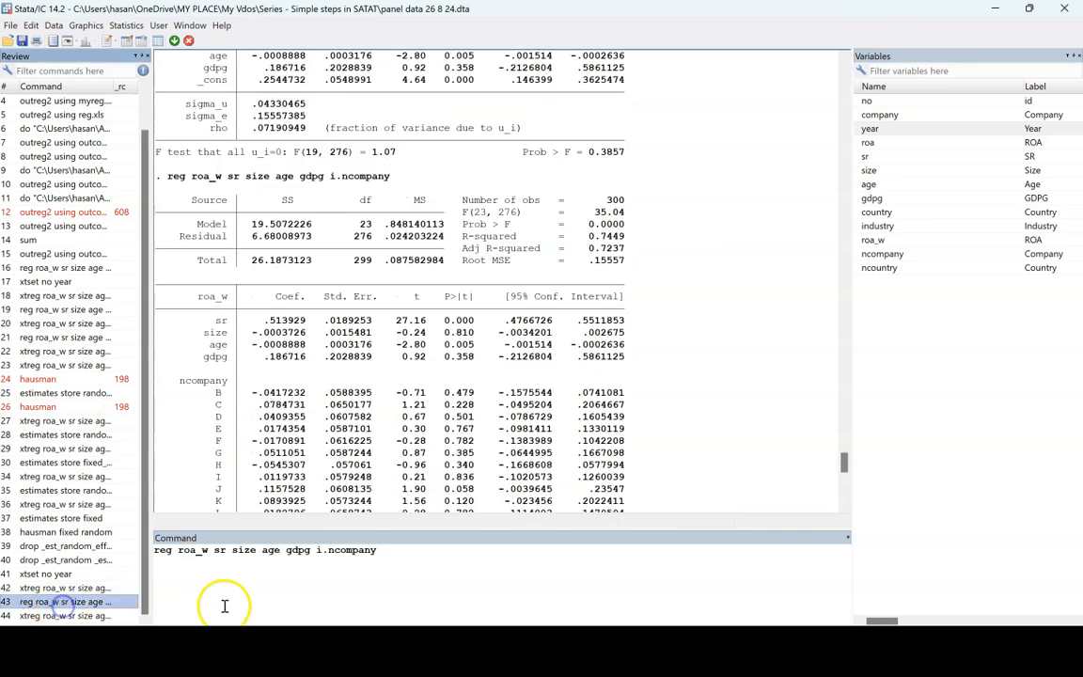
click(310, 555)
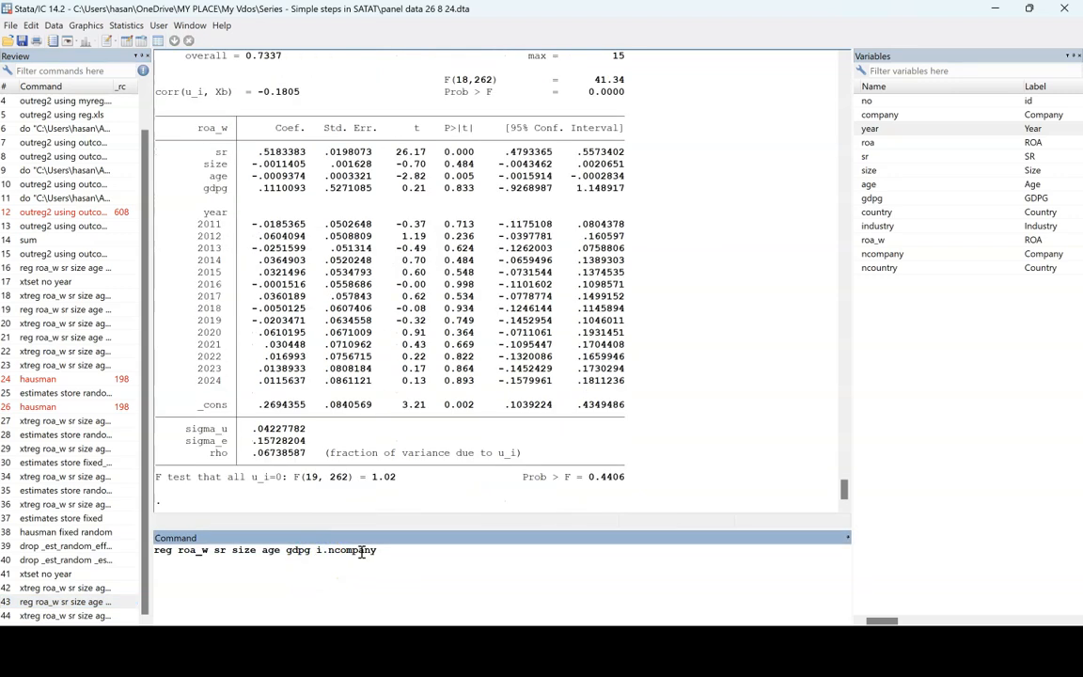
text(i.year i.)
key(Return)
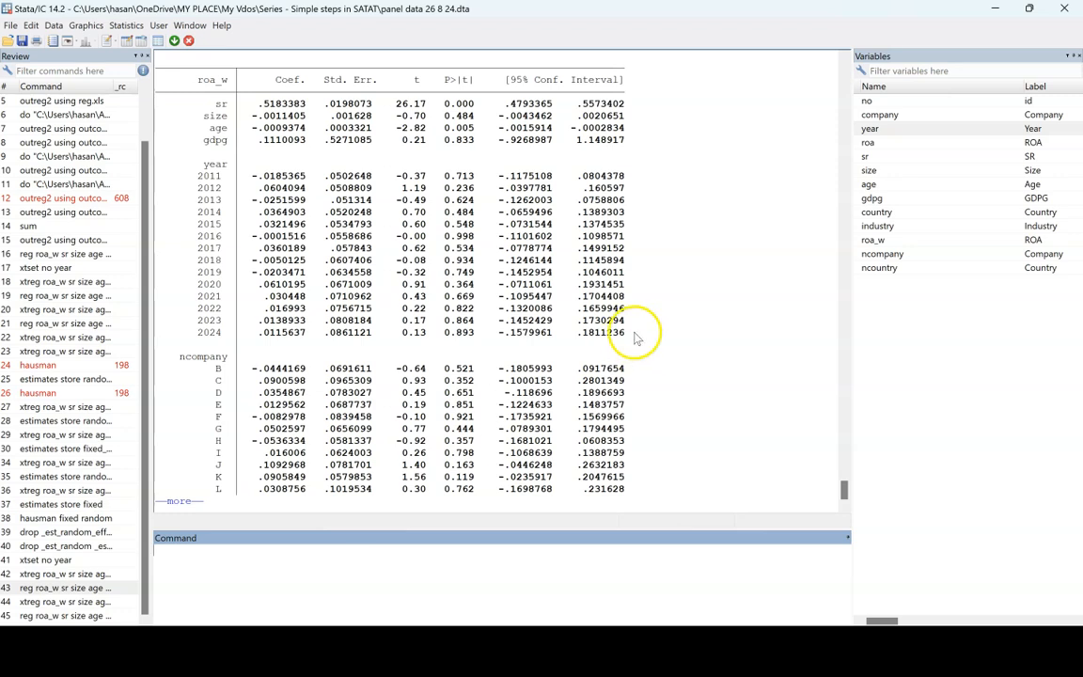
- Try to add i.country to the year-and-company dummy regression, and read Stata's response to the command
click(82, 615)
click(414, 554)
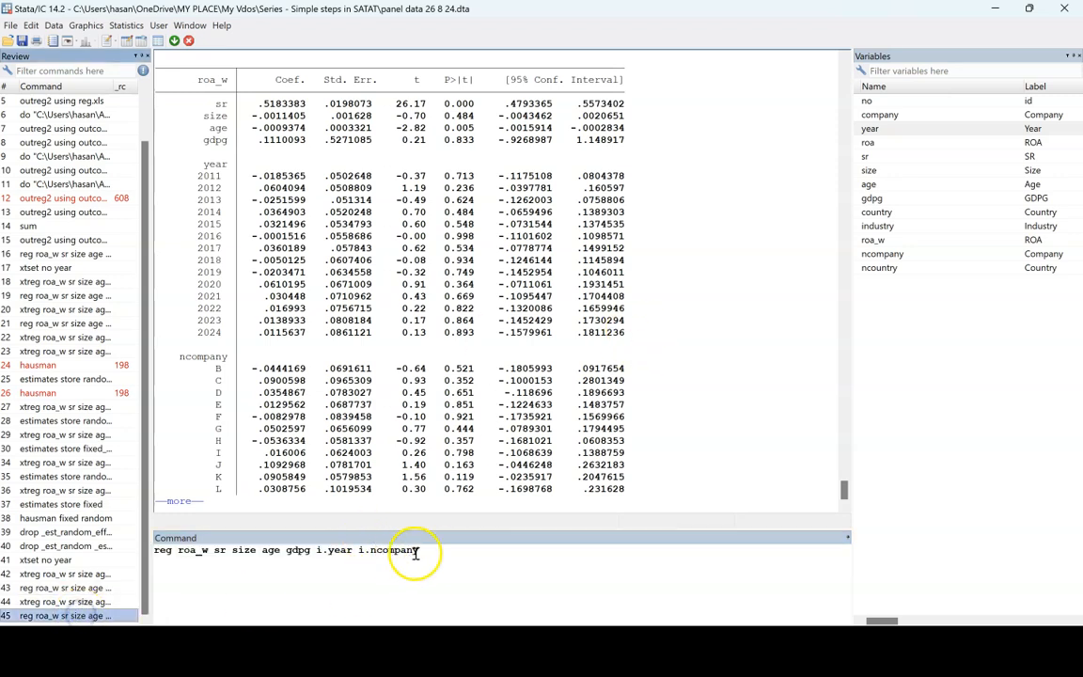
key(space)
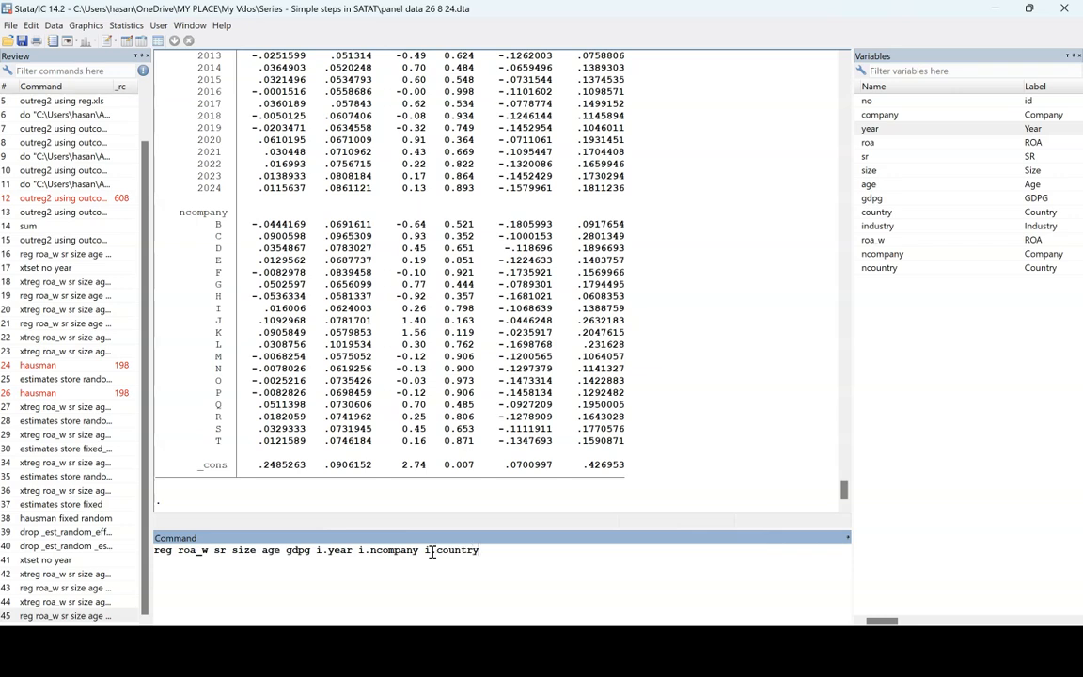
key(Return)
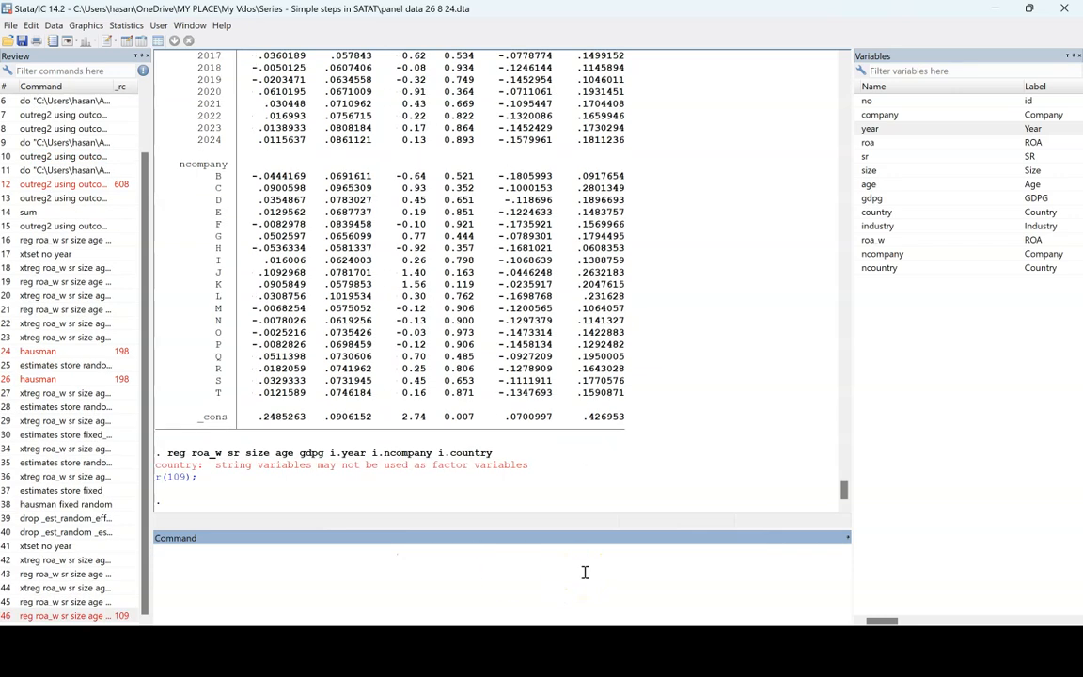
drag(157, 466, 534, 467)
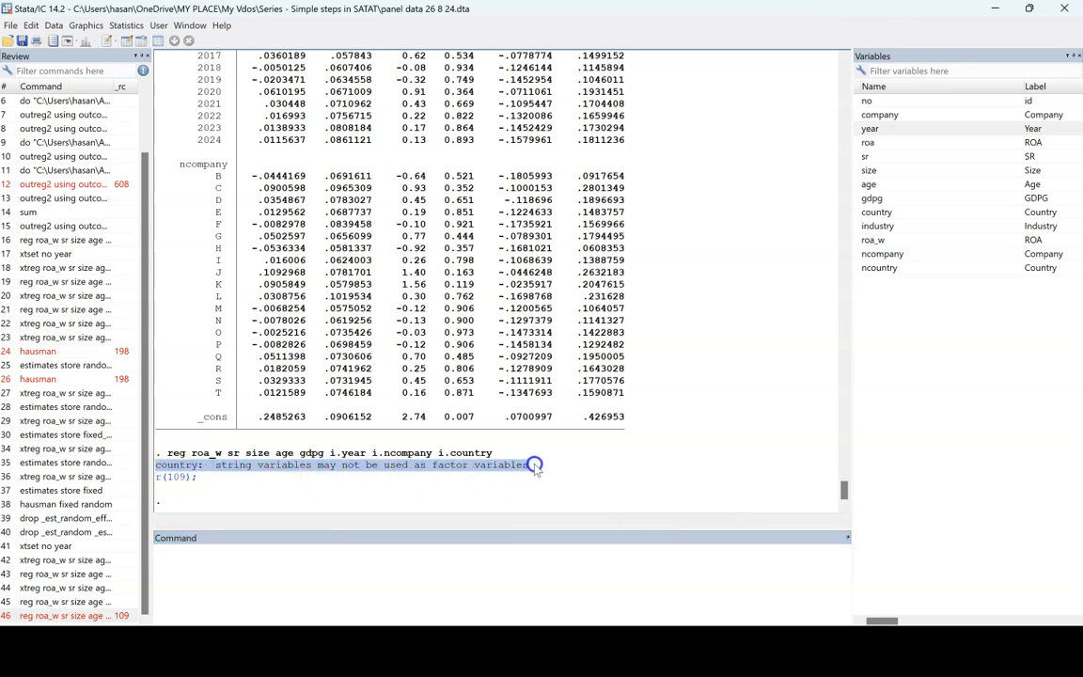
- Change the country factor term to i.ncountry and run the regression with year, company and country dummies
click(881, 269)
click(102, 614)
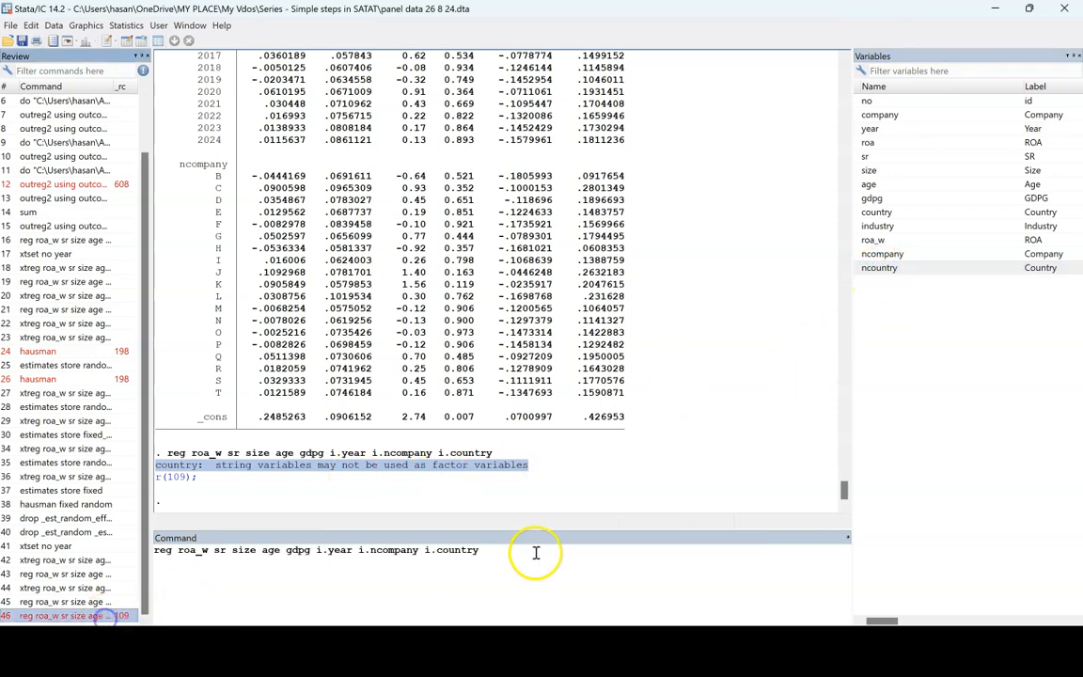
click(436, 549)
text(n)
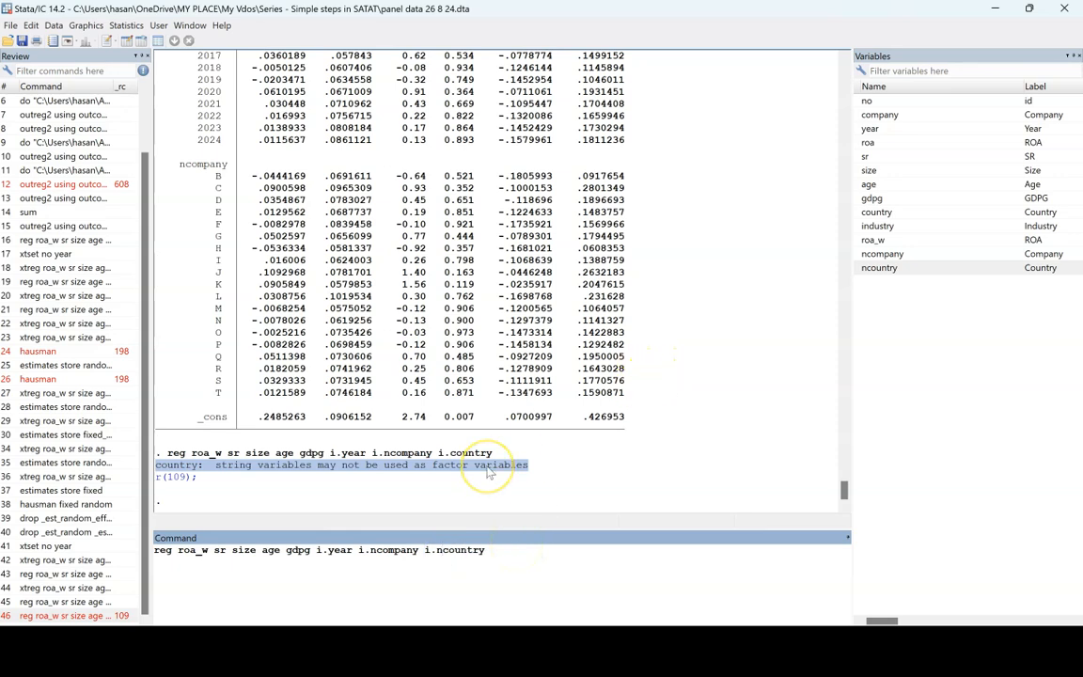
key(Return)
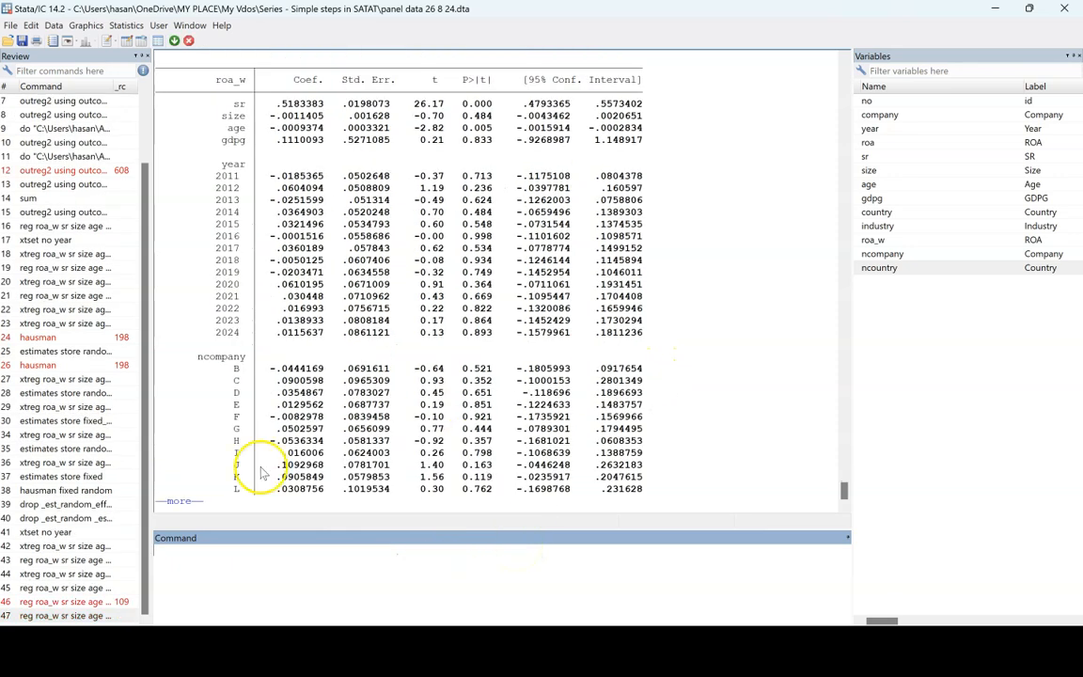
- Examine the output's ncountry rows, collinearity notes and main coefficients, along with the factor terms in its command
scroll(376, 423, up, 12)
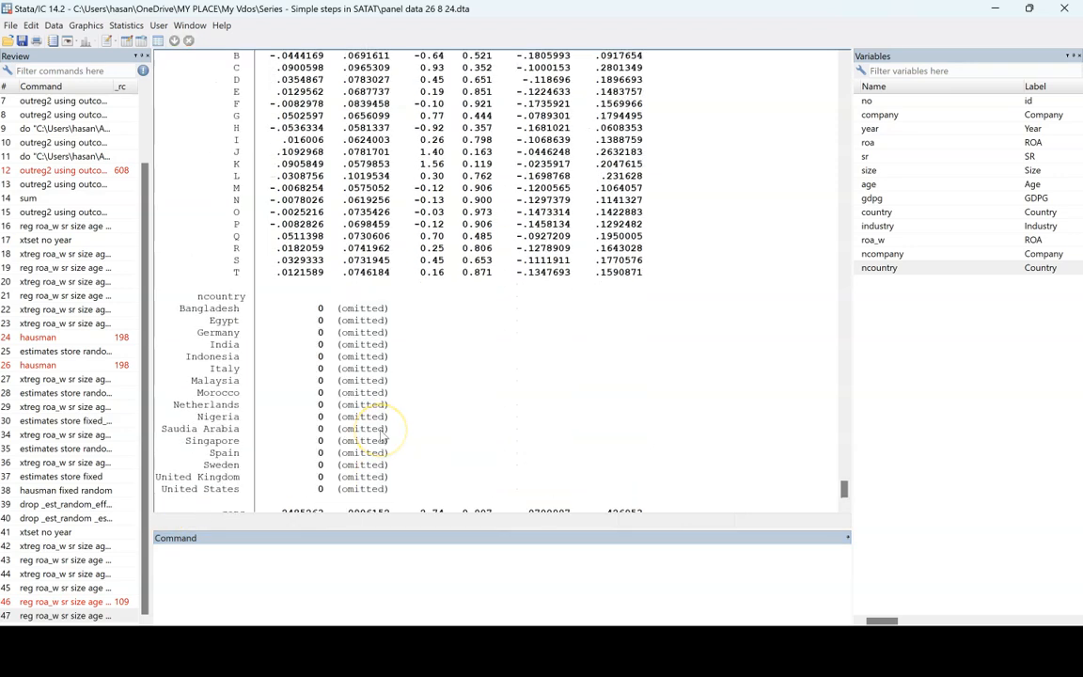
scroll(381, 434, up, 3)
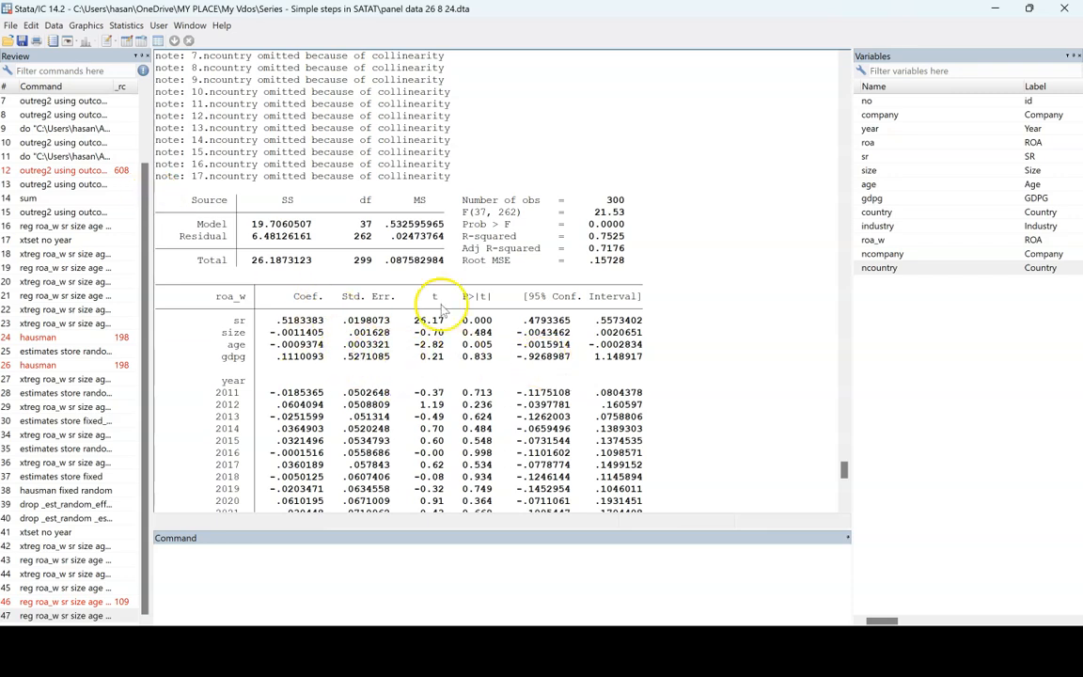
scroll(301, 268, up, 4)
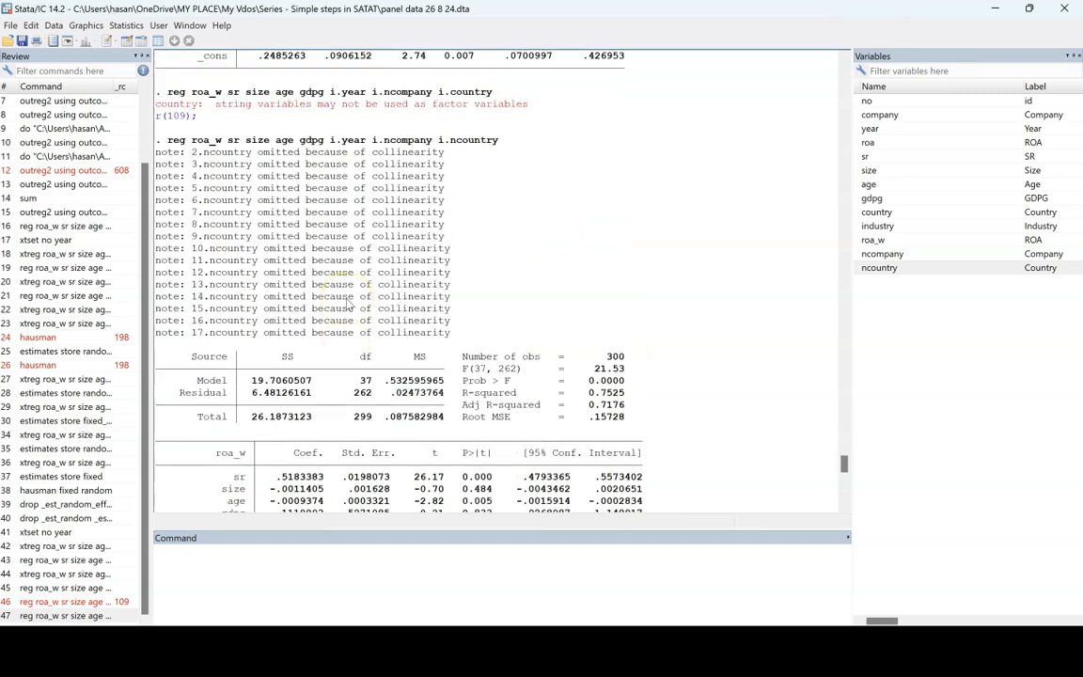
drag(164, 139, 505, 143)
click(313, 139)
drag(384, 141, 512, 140)
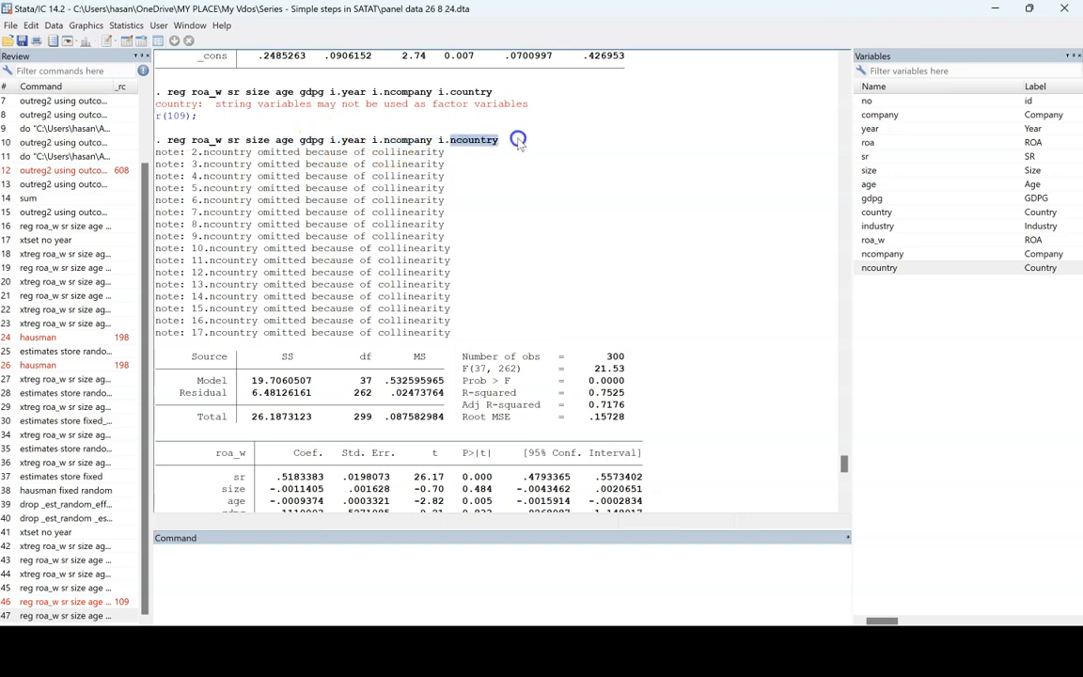
- Reuse the earlier xtreg command for roa_w on sr, size, age and gdpg with the re option and run the random-effects regression
click(257, 587)
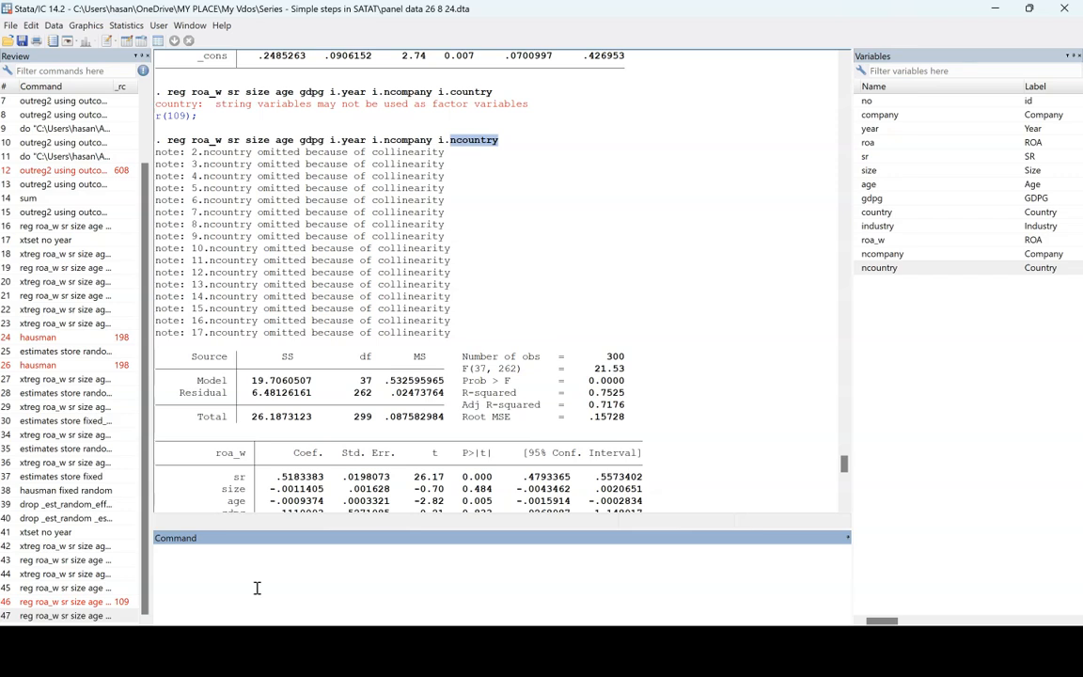
click(51, 463)
drag(151, 551, 317, 550)
click(411, 546)
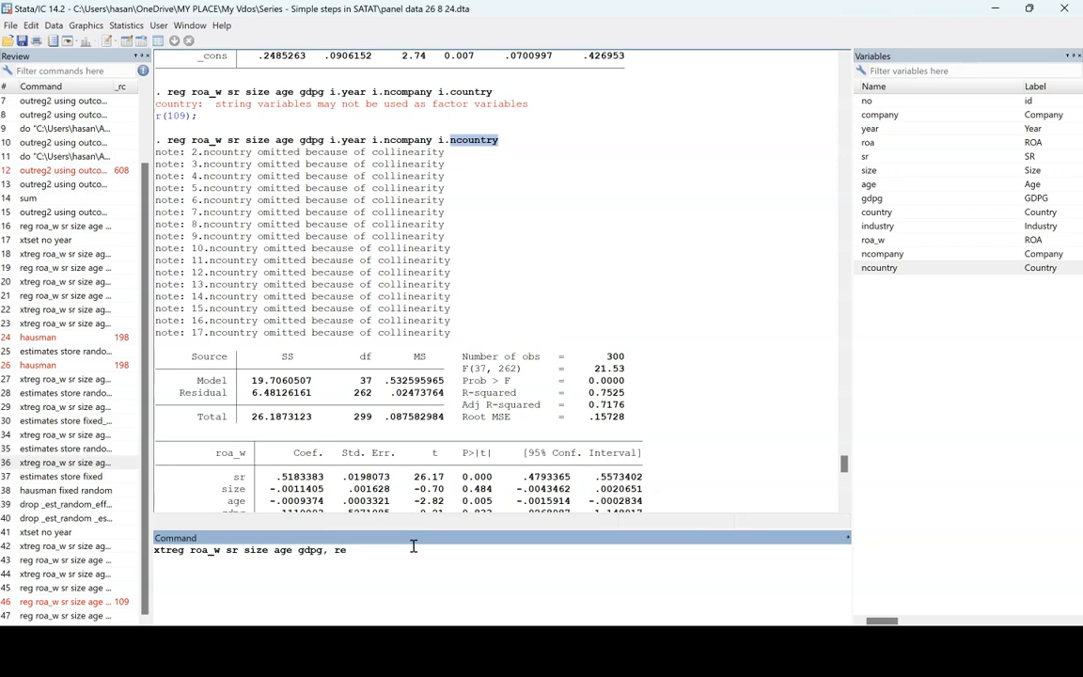
key(Return)
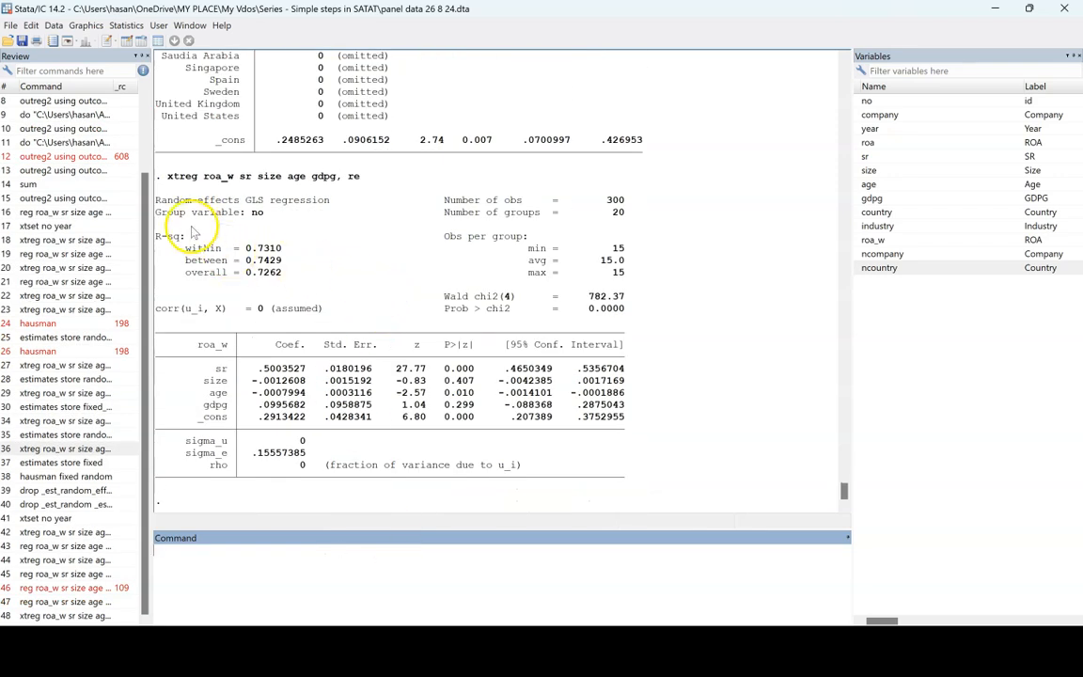
- Examine the random-effects output's model heading, R-squared values, Wald chi-squared statistics and sr coefficient row
drag(151, 198, 321, 198)
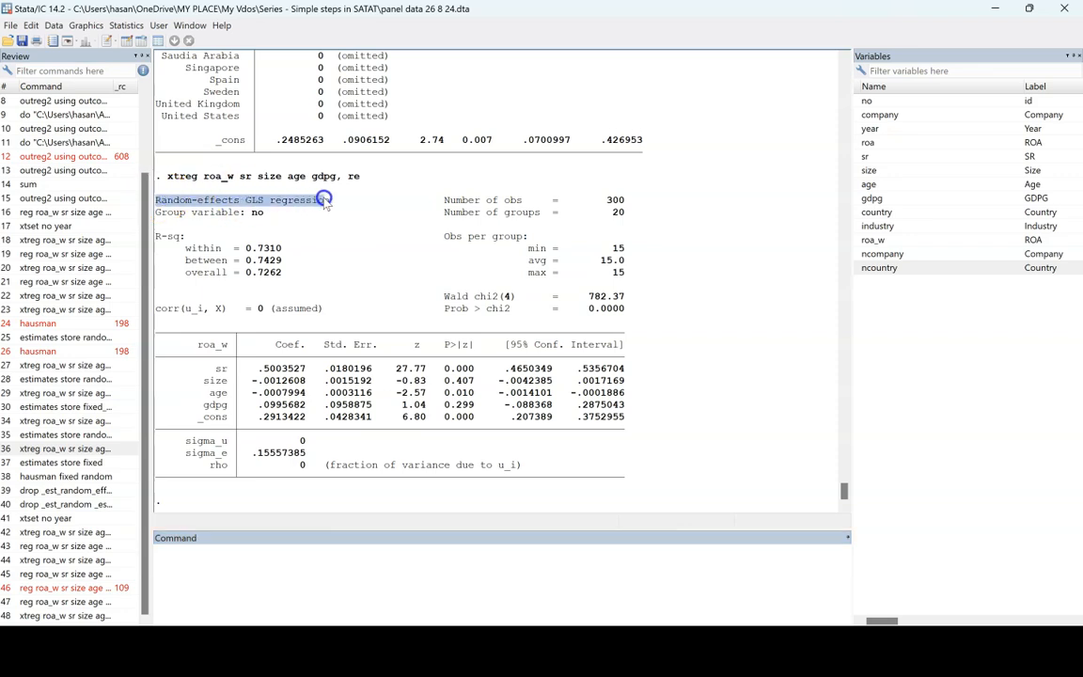
click(249, 256)
double_click(250, 258)
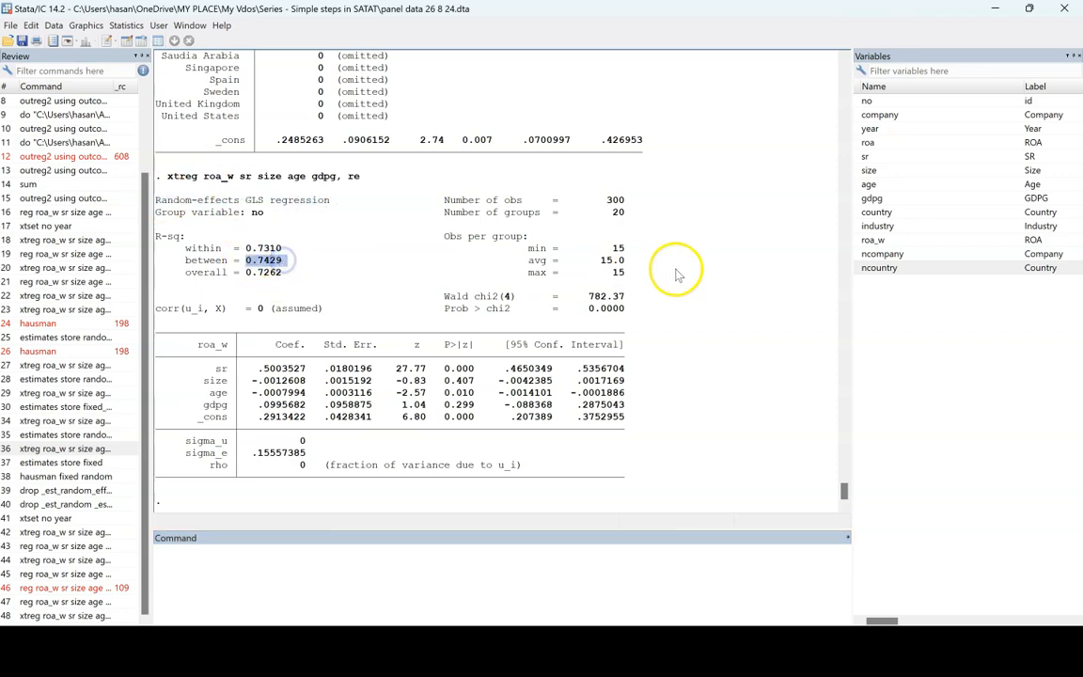
drag(588, 297, 641, 314)
drag(222, 366, 623, 368)
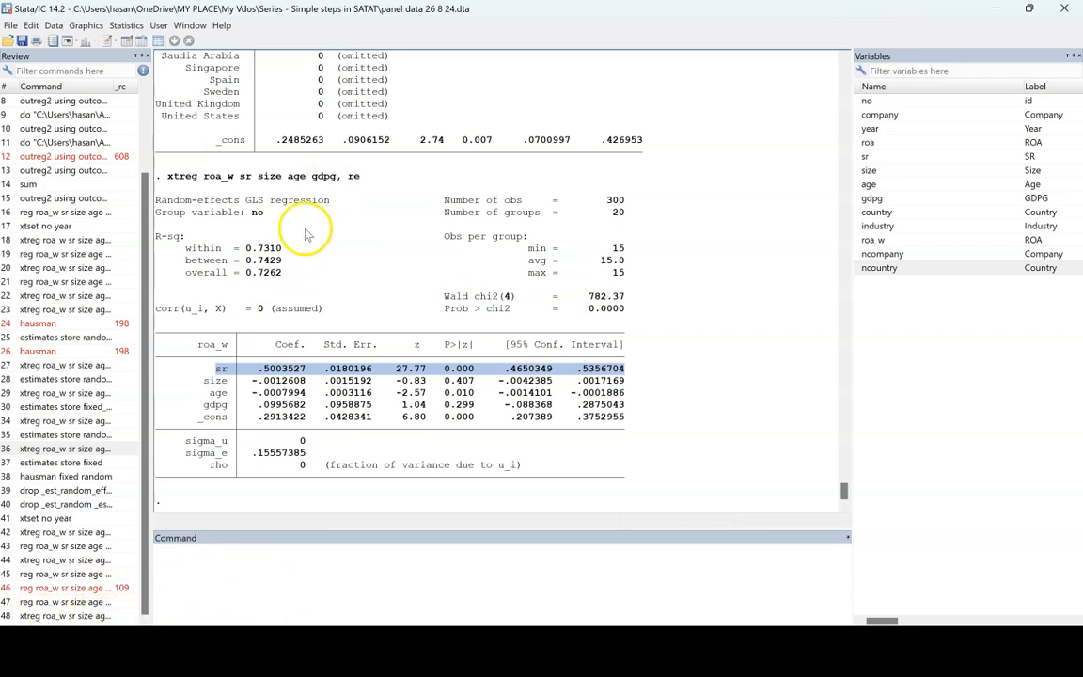
- Try to run hausman store random on the random-effects regression
click(231, 577)
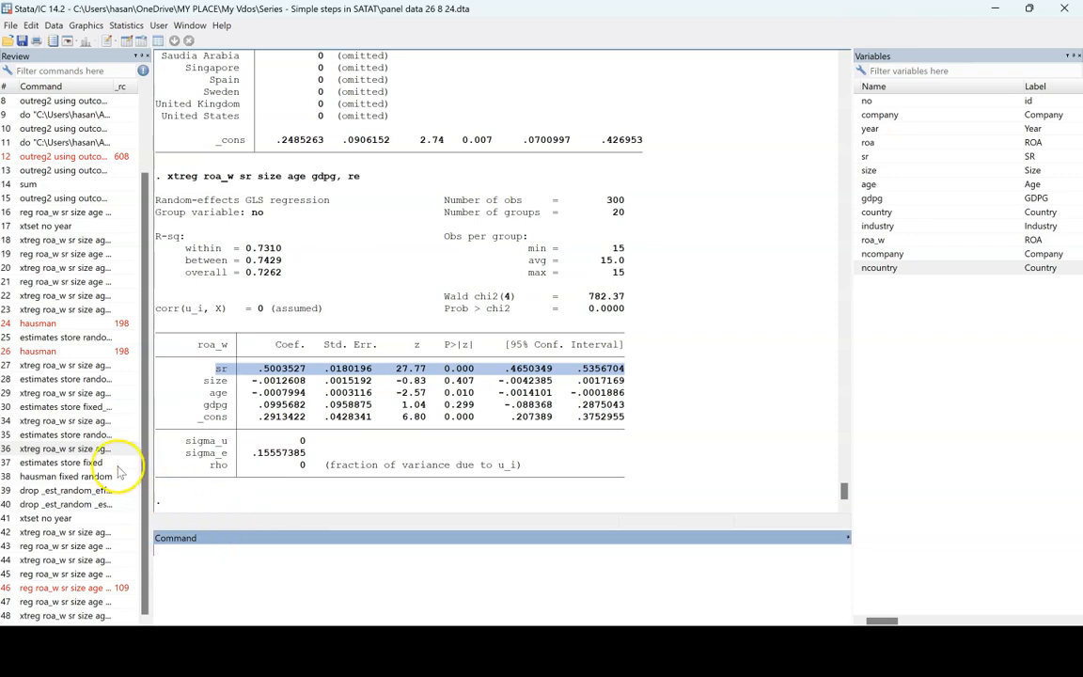
text(haus)
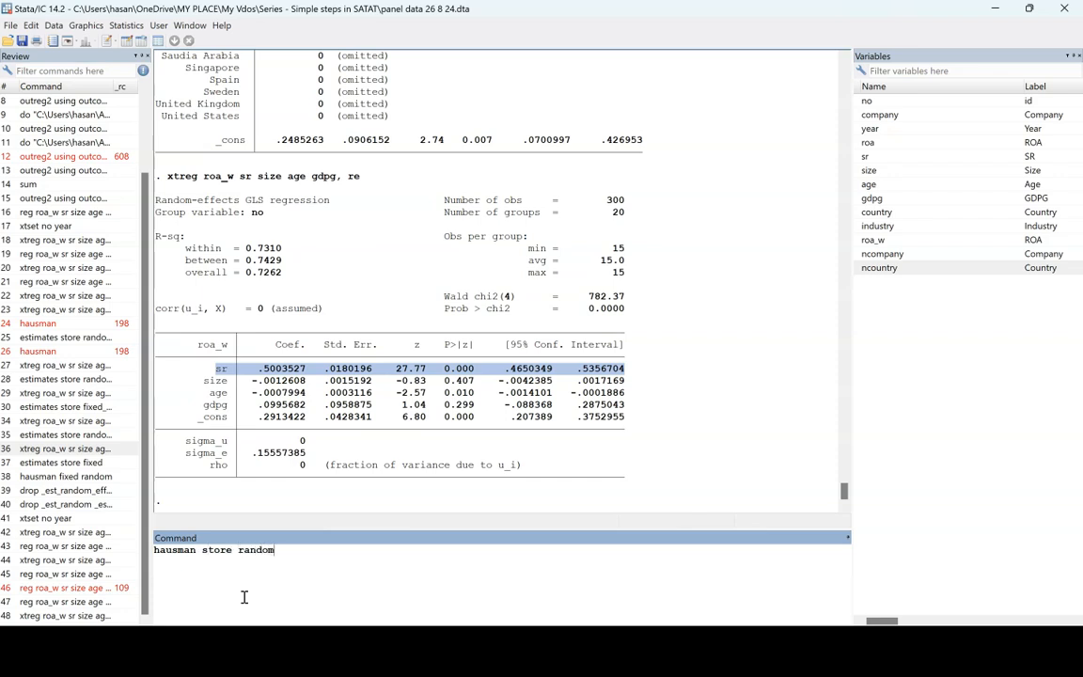
text(man store random)
key(Return)
- Reuse the earlier estimates store command to save the random-effects results under the name random
click(67, 421)
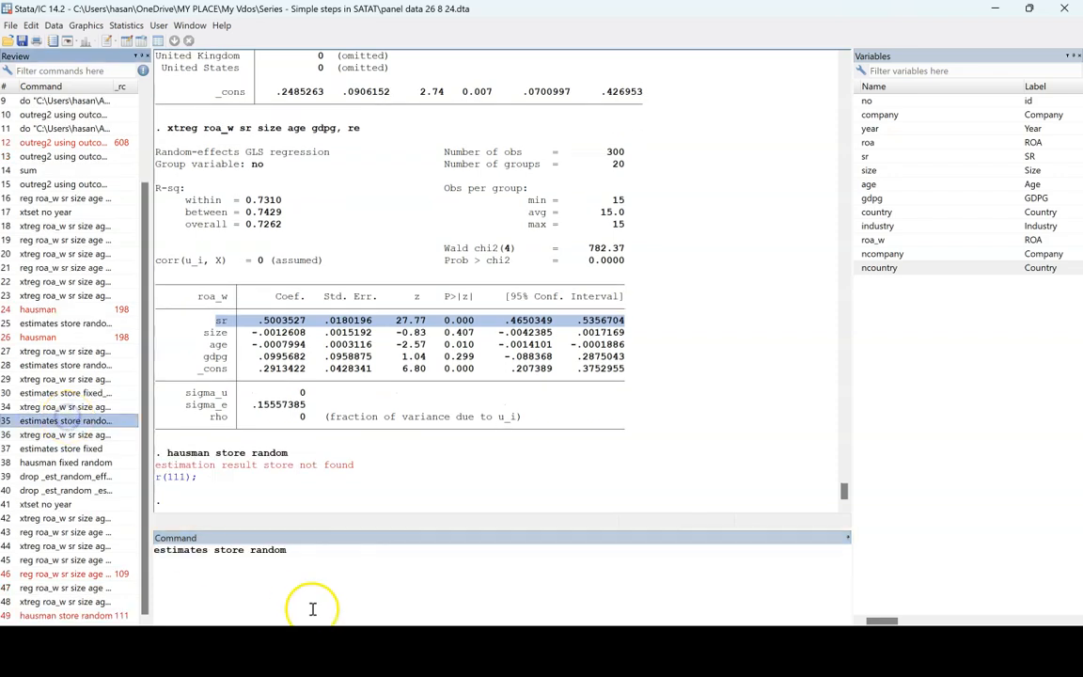
click(329, 575)
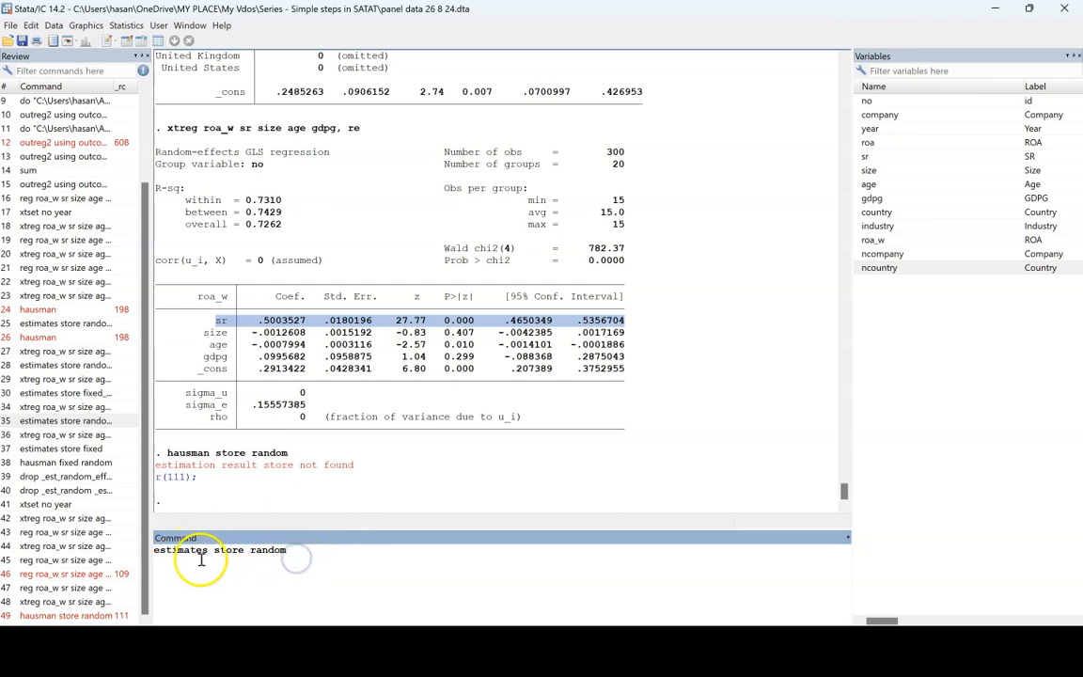
drag(173, 554, 329, 555)
click(330, 555)
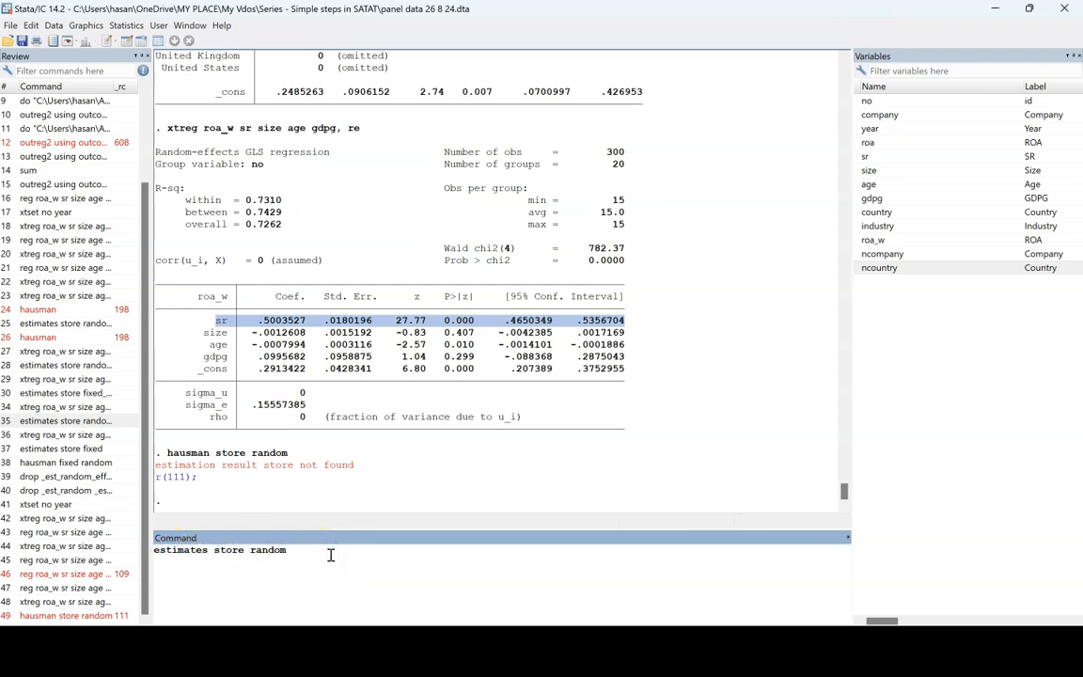
key(Return)
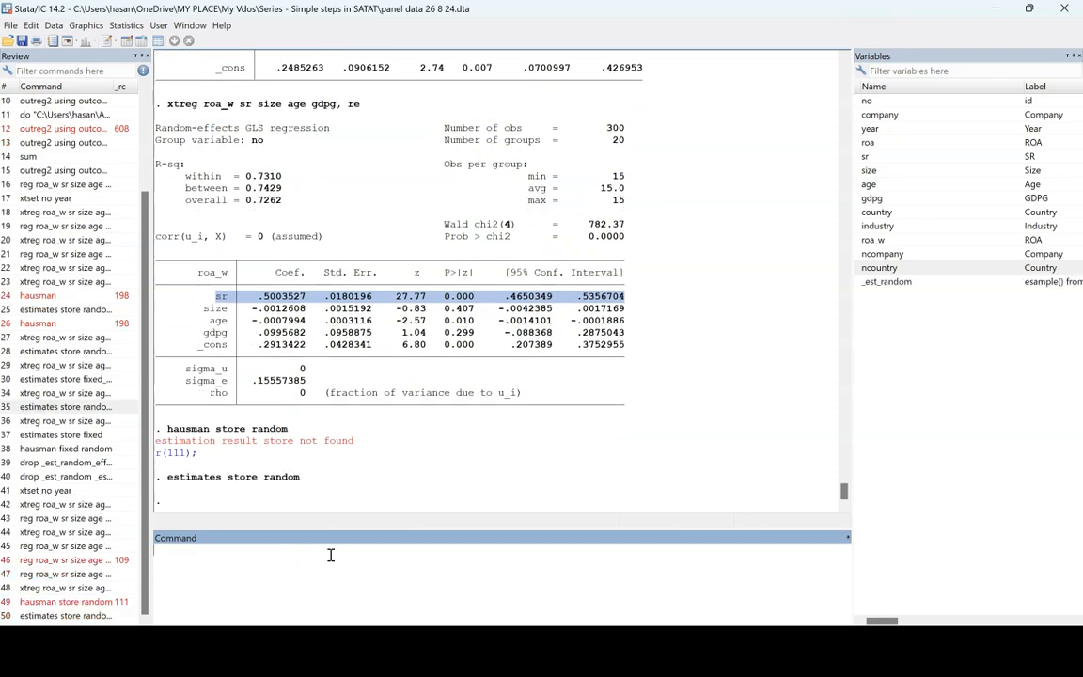
- Rerun the fixed-effects xtreg of roa_w on sr, size, age, gdpg and i.year, and store its estimates as fixed
click(80, 533)
key(Return)
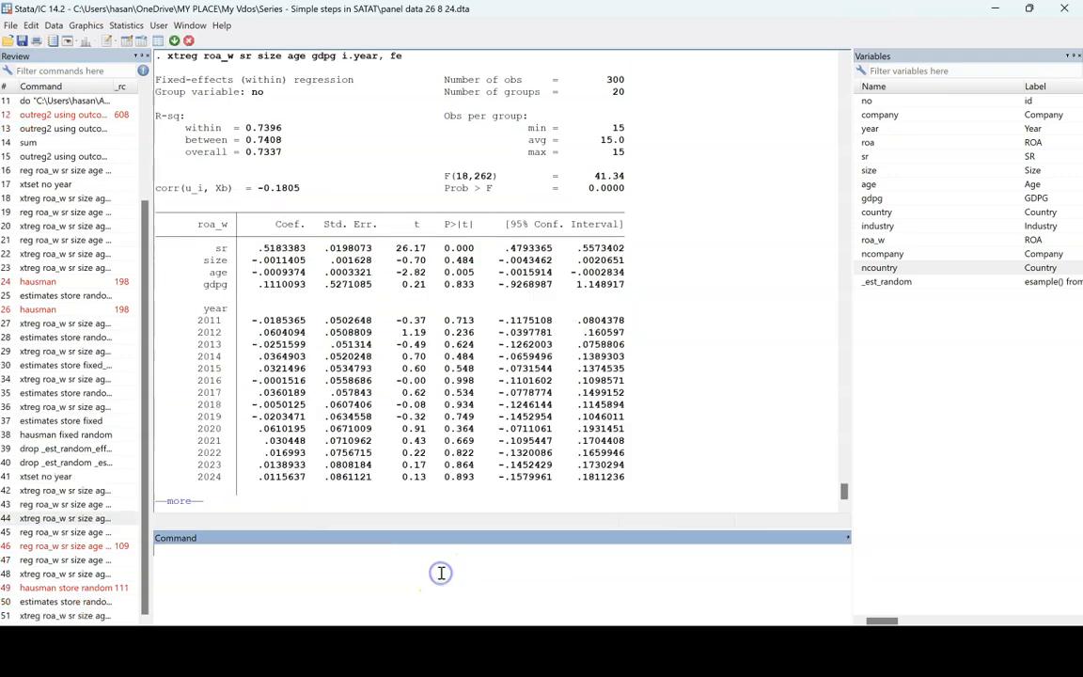
click(66, 601)
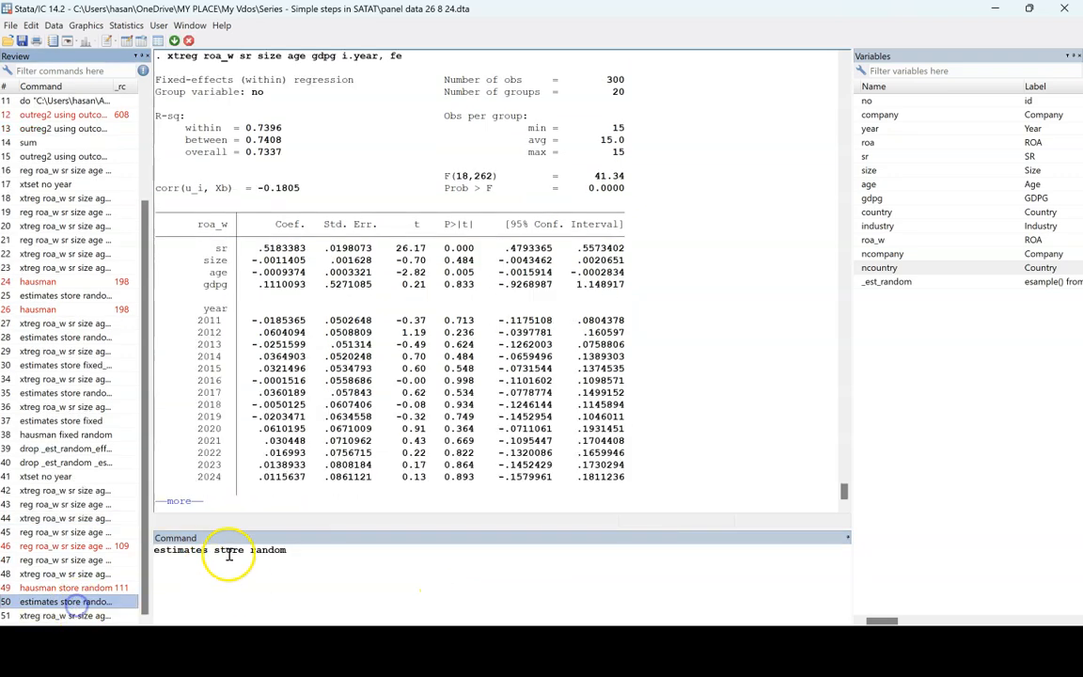
key(BackSpace)
key(BackSpace)
key(BackSpace)
key(BackSpace)
key(BackSpace)
key(BackSpace)
text(fixed)
key(Return)
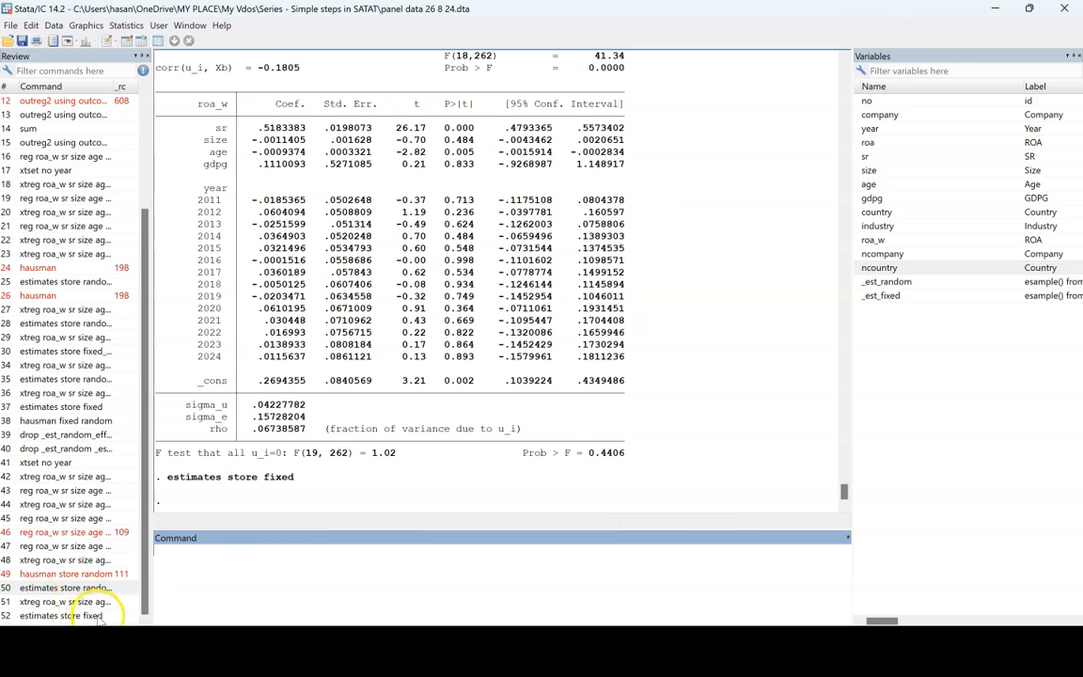
- Run the Hausman test with hausman fixed random to compare the two stored estimates
click(59, 420)
click(285, 552)
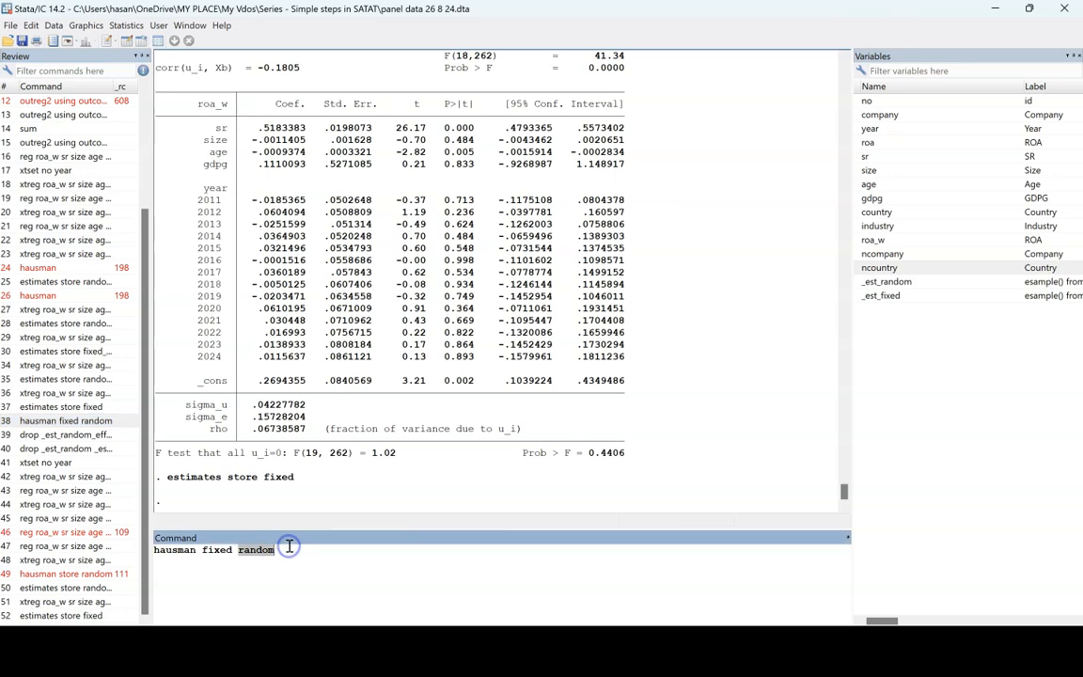
key(Return)
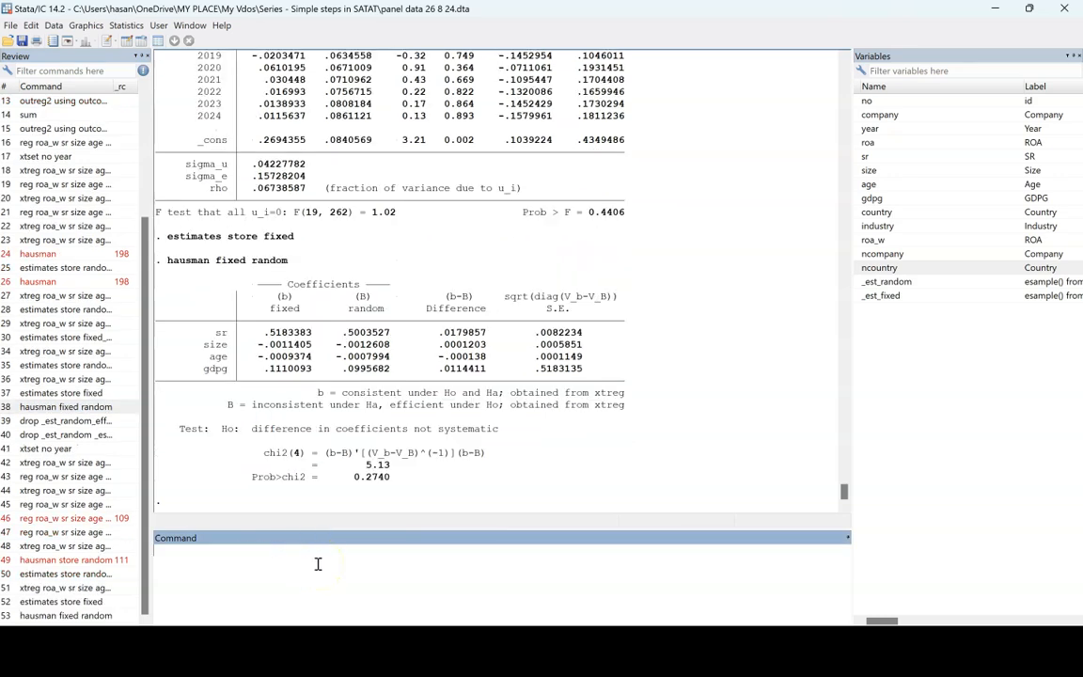
- Examine the Hausman test's Prob>chi2 value and its null hypothesis about the difference in coefficients
mouse_move(391, 477)
mouse_down()
mouse_move(357, 482)
mouse_move(393, 480)
mouse_up()
click(351, 487)
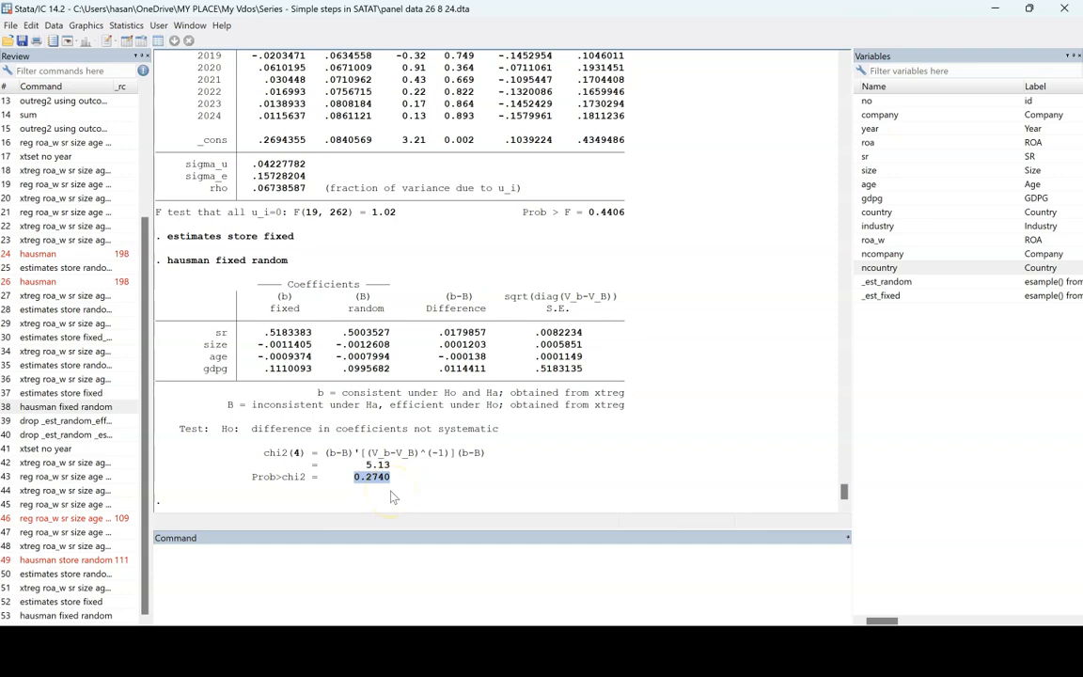
click(295, 487)
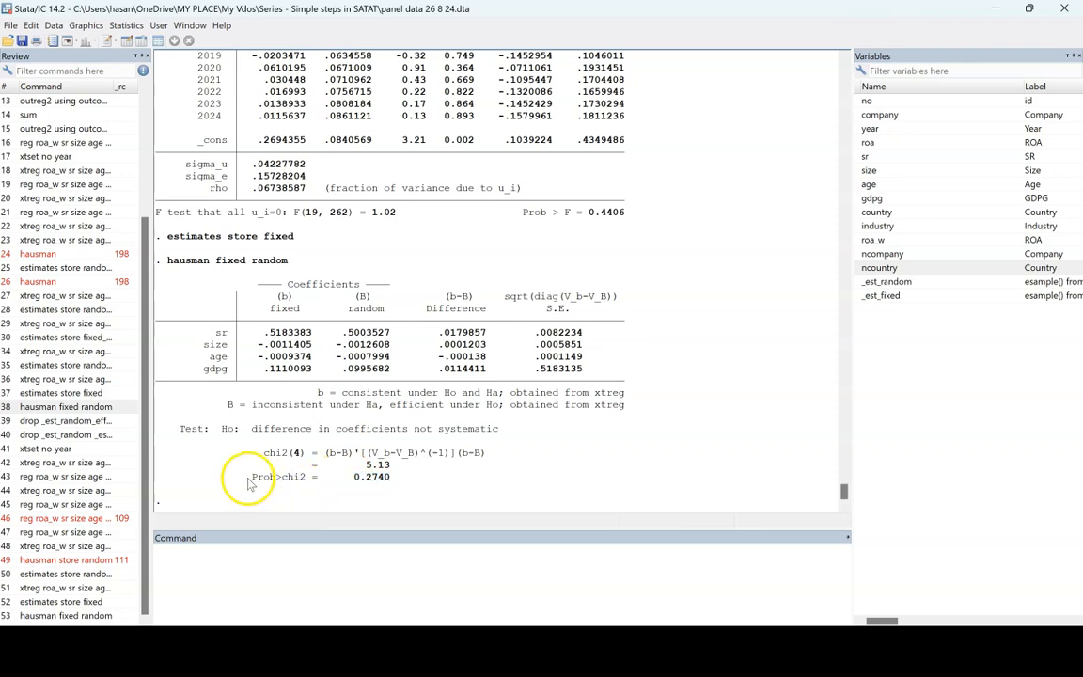
drag(223, 428, 355, 453)
click(356, 454)
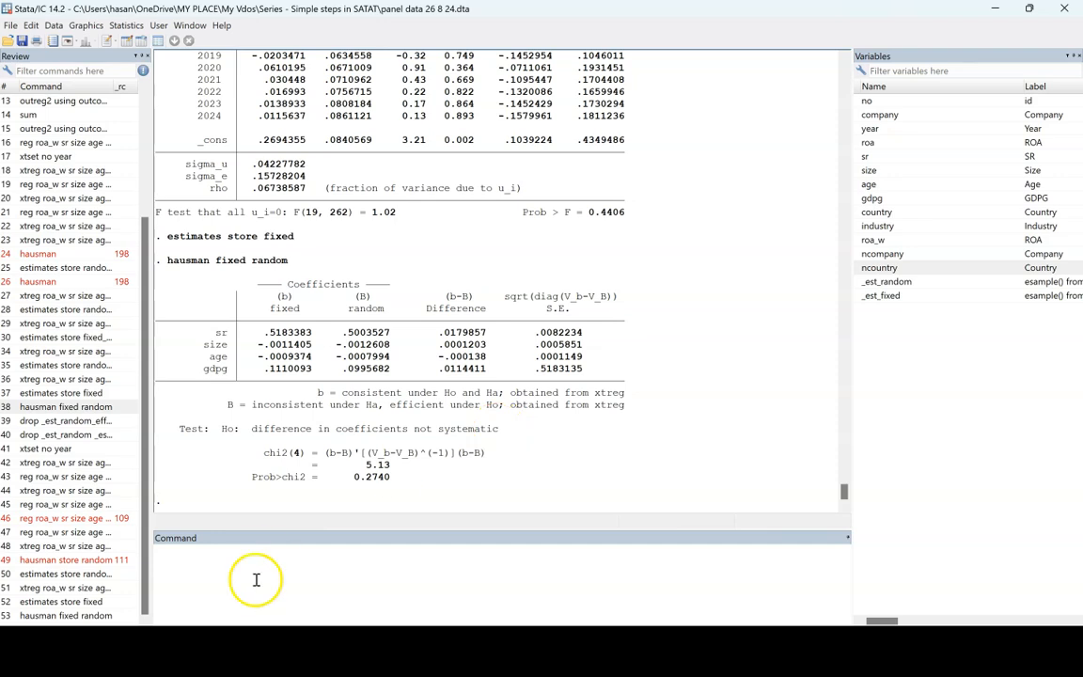
- Start entering a new command beginning with x
text(x)
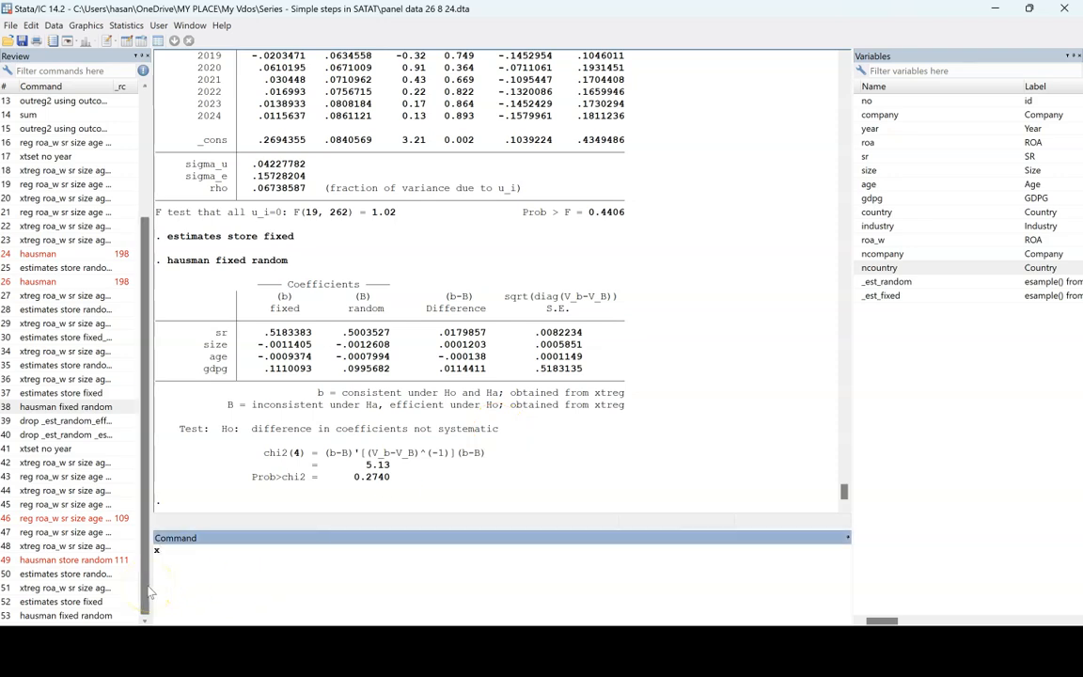